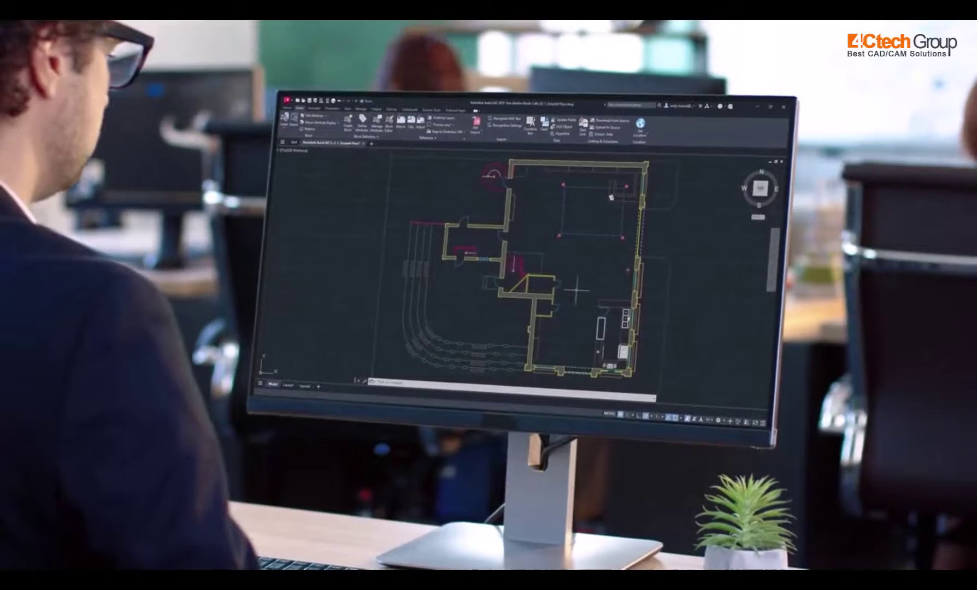
Step: Place a copy of the small rectangle to the right and clear the selection
scroll(546, 295, "up", 3)
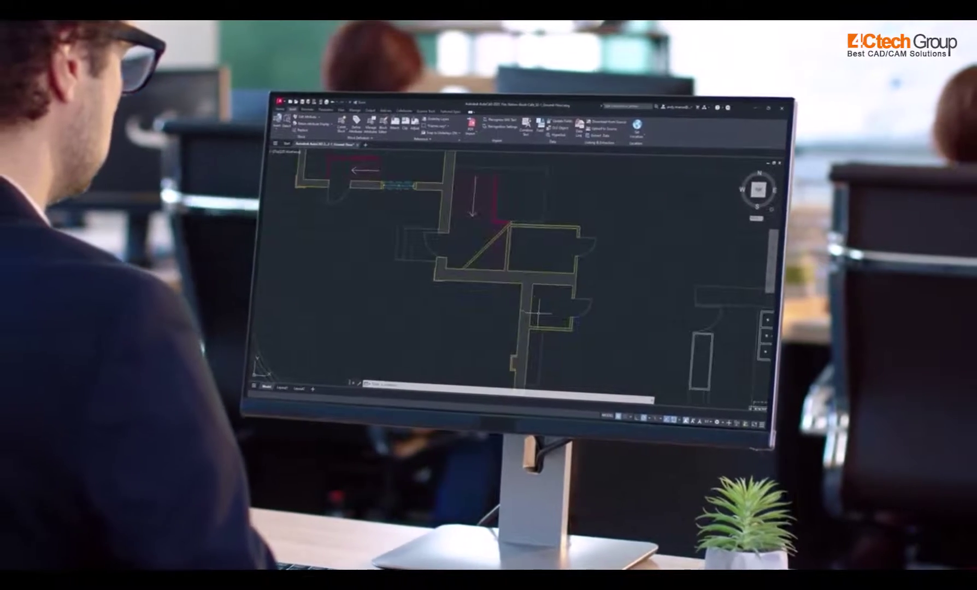
scroll(628, 285, "up", 3)
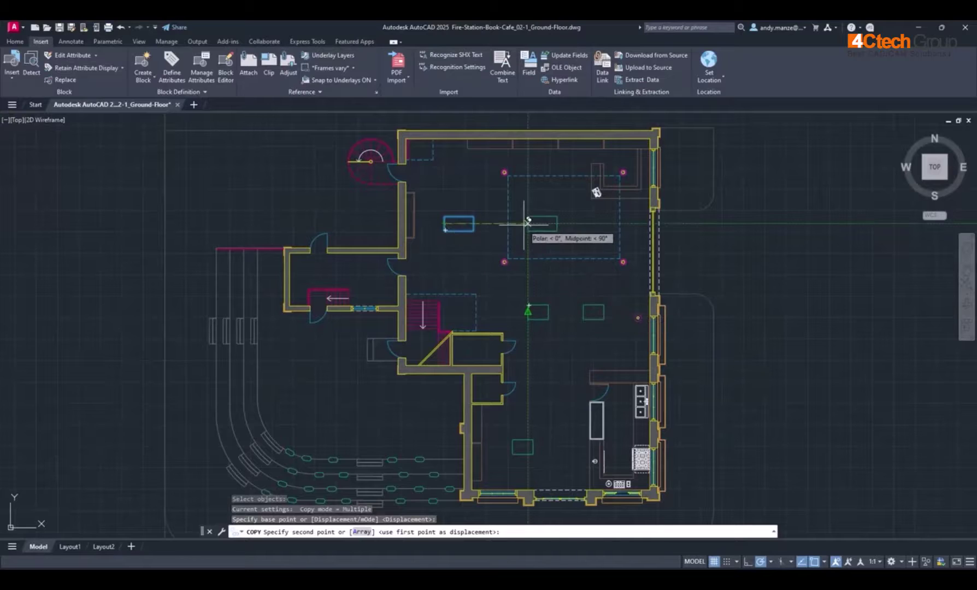
left_click(528, 224)
key("Escape")
key("Escape")
scroll(482, 197, "up", 8)
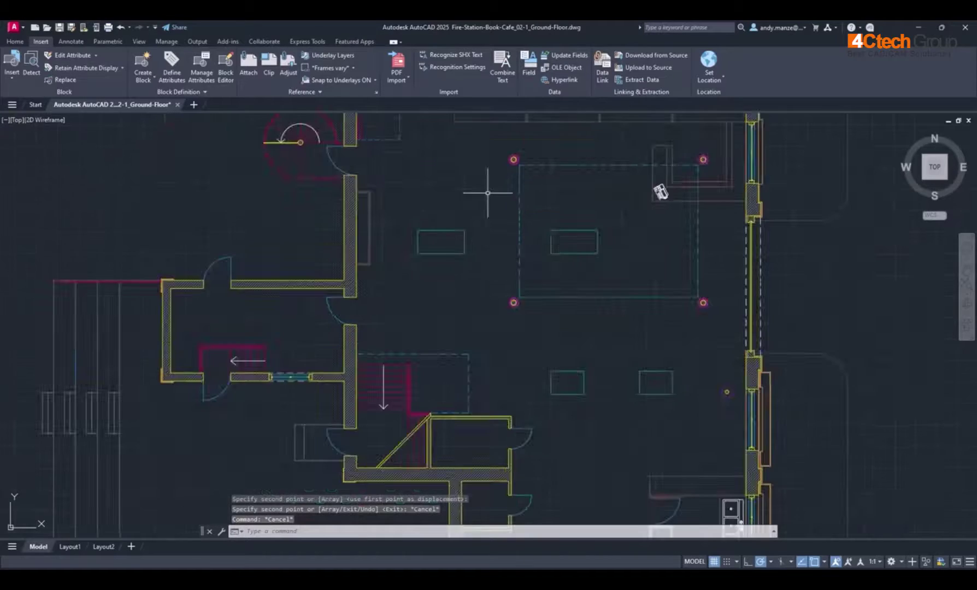
key("Escape")
Step: Use BCONVERT on the left sofa to turn all 4 matching sofas into a '2 seater' block
type("BCONVERT")
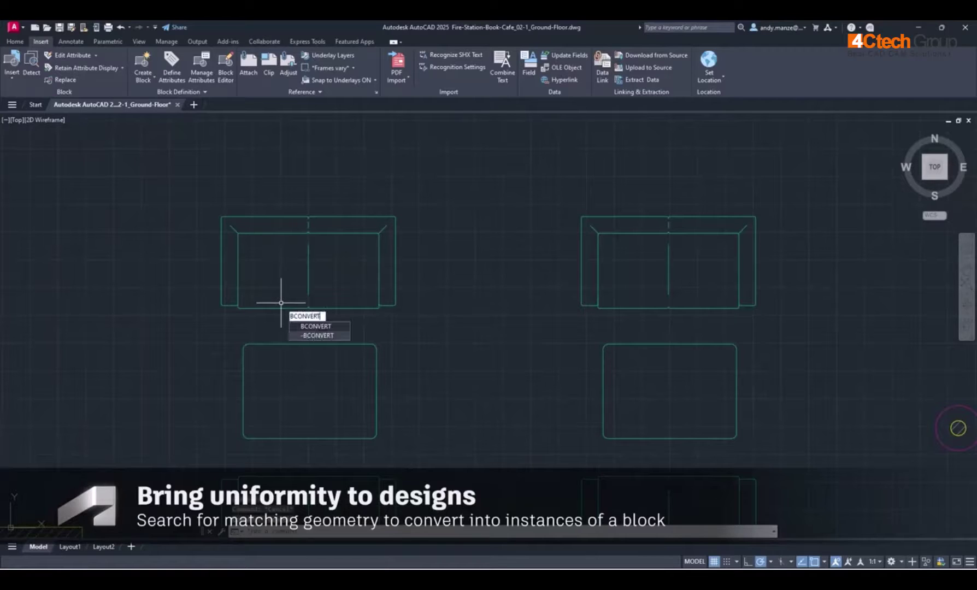
key("Return")
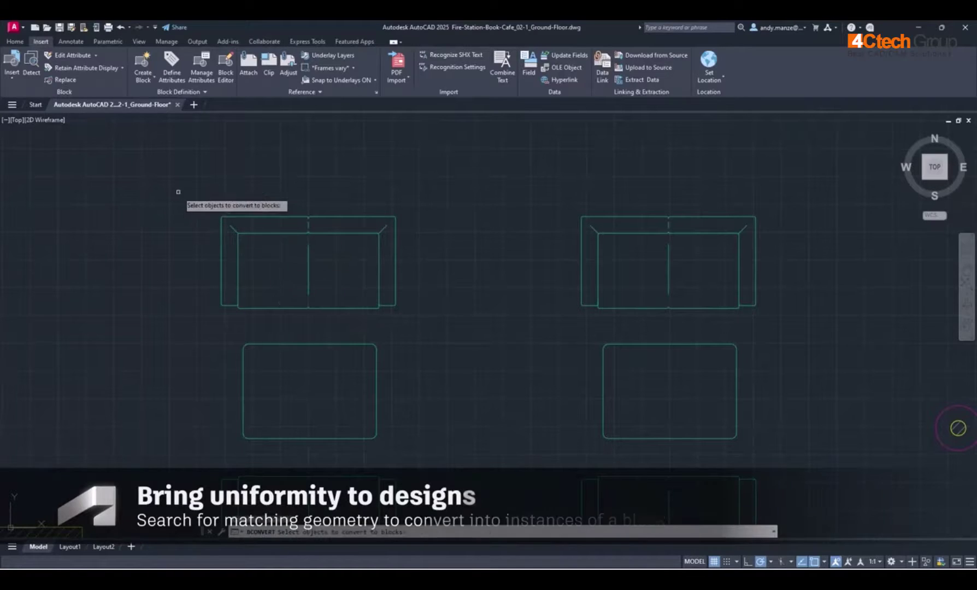
left_click(178, 192)
left_click(411, 318)
key("Return")
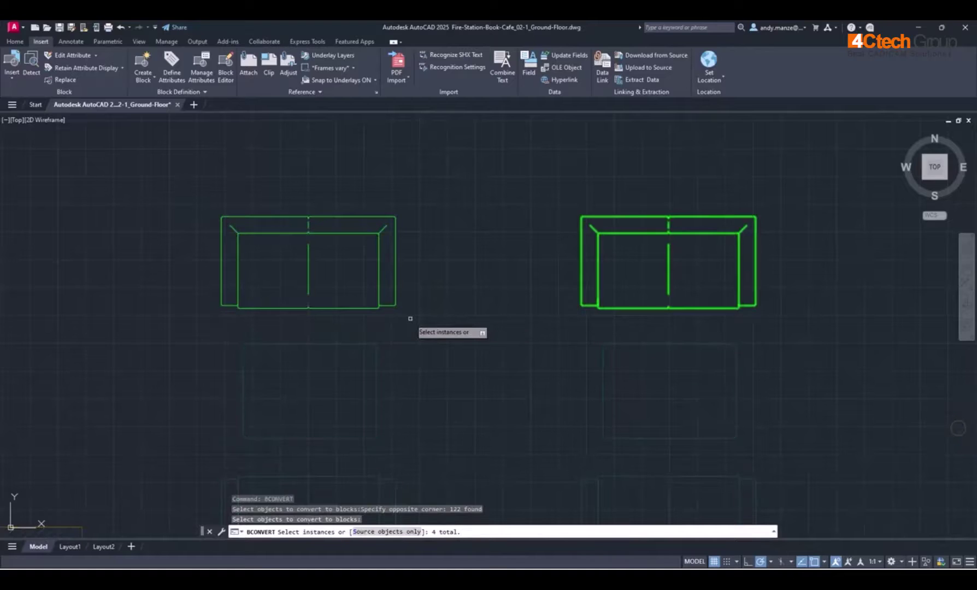
key("Return")
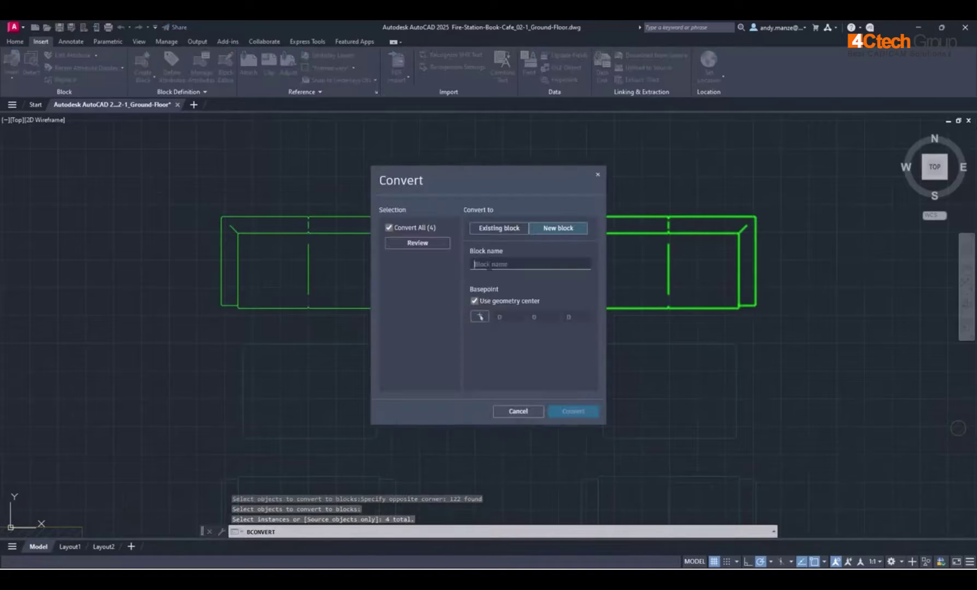
type("2 seater")
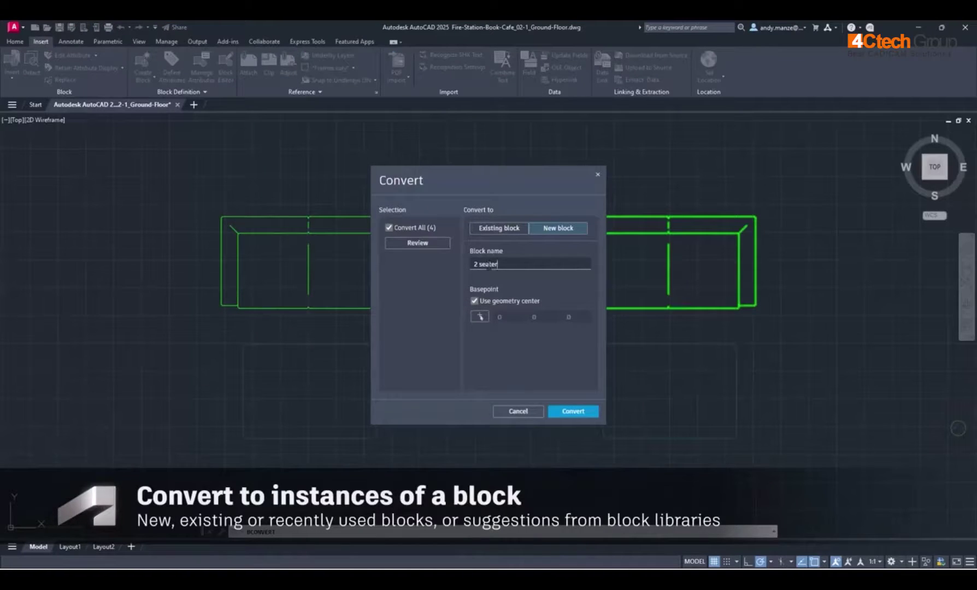
left_click(572, 412)
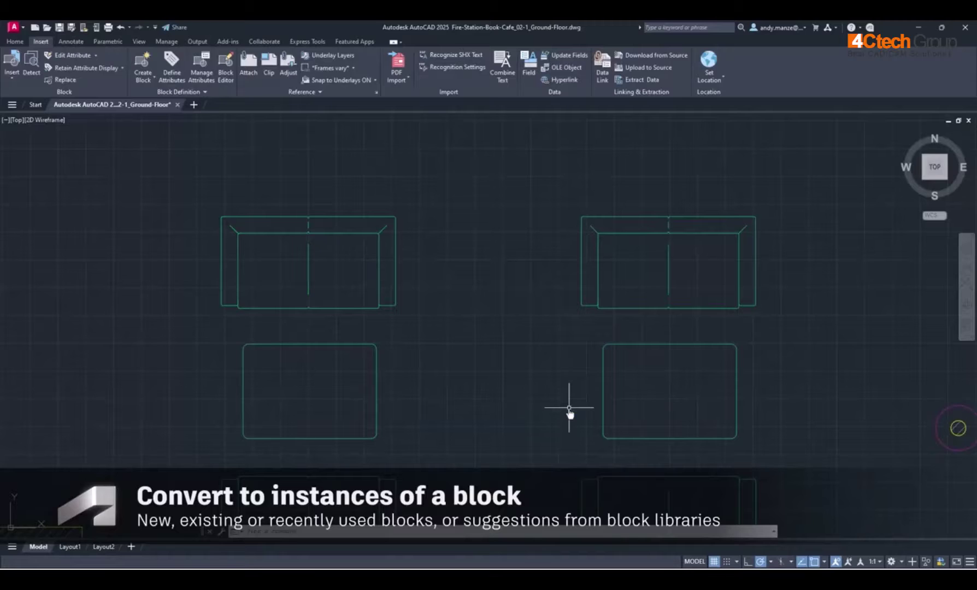
Step: Confirm the converted sofas are blocks, then window-select a three-seat sofa
left_click(606, 301)
left_click(399, 305)
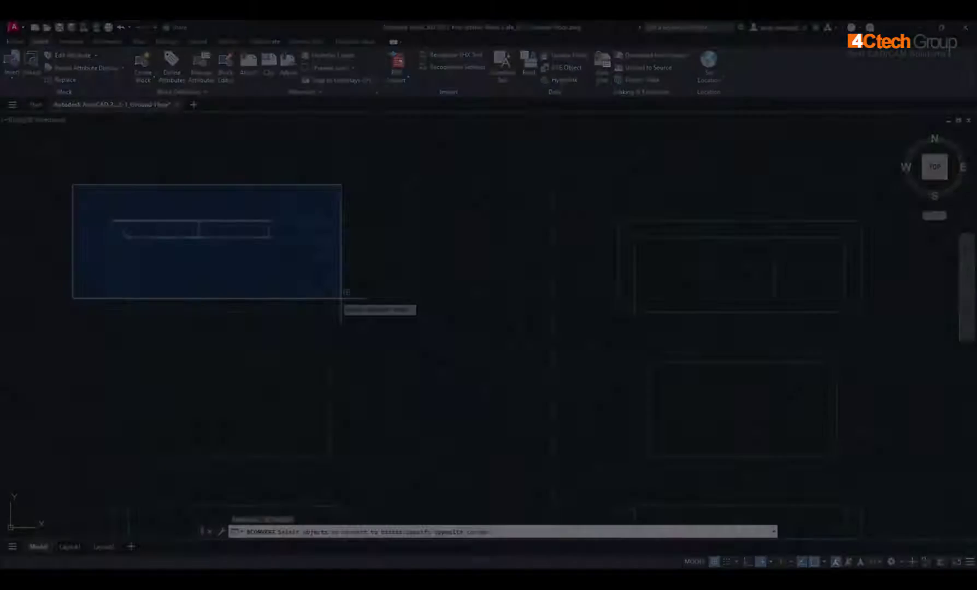
left_click(341, 297)
Step: Convert the matched three-seat sofas to the existing '3 seater' block and verify the right one
key("Return")
key("Return")
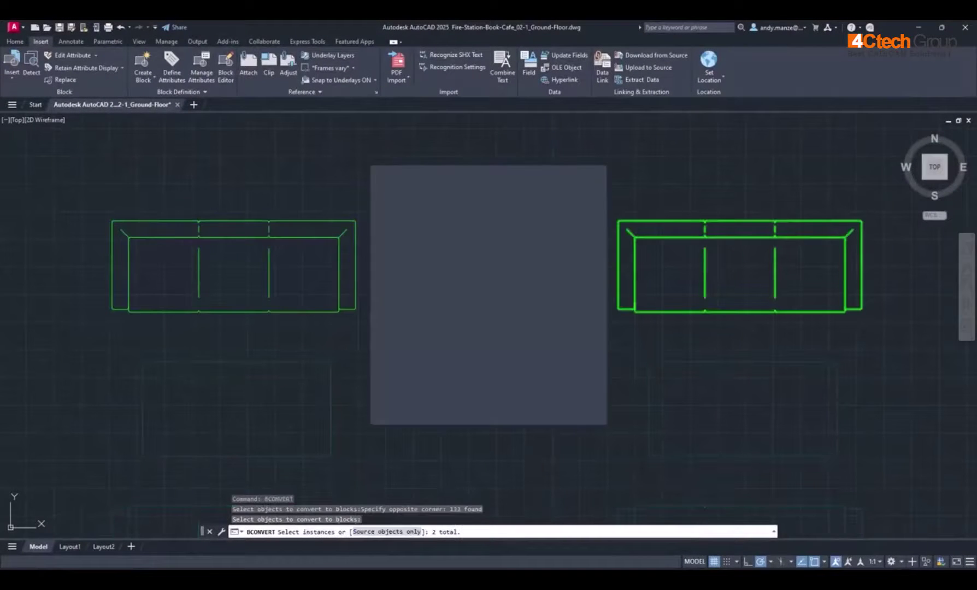
left_click(490, 229)
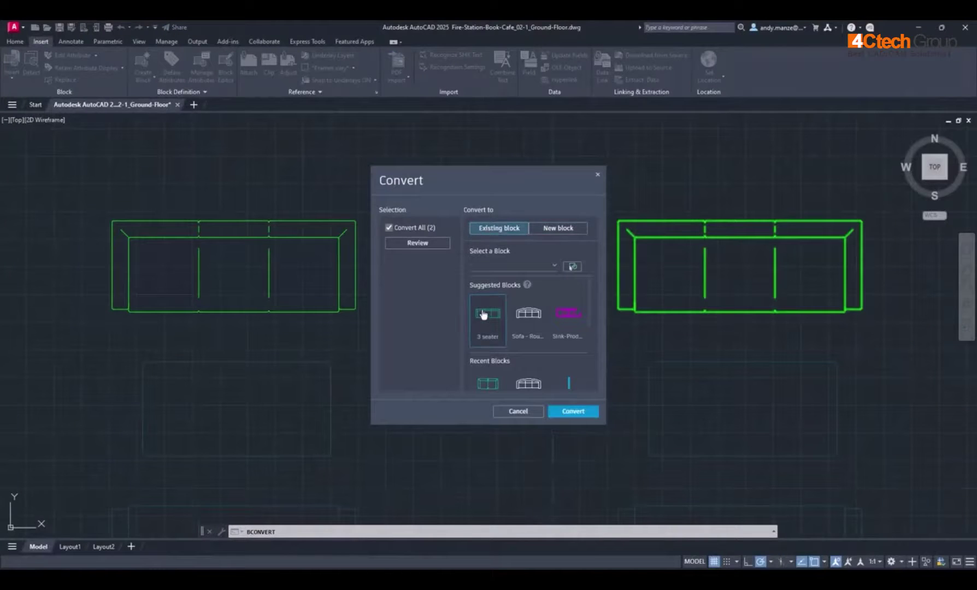
left_click(566, 415)
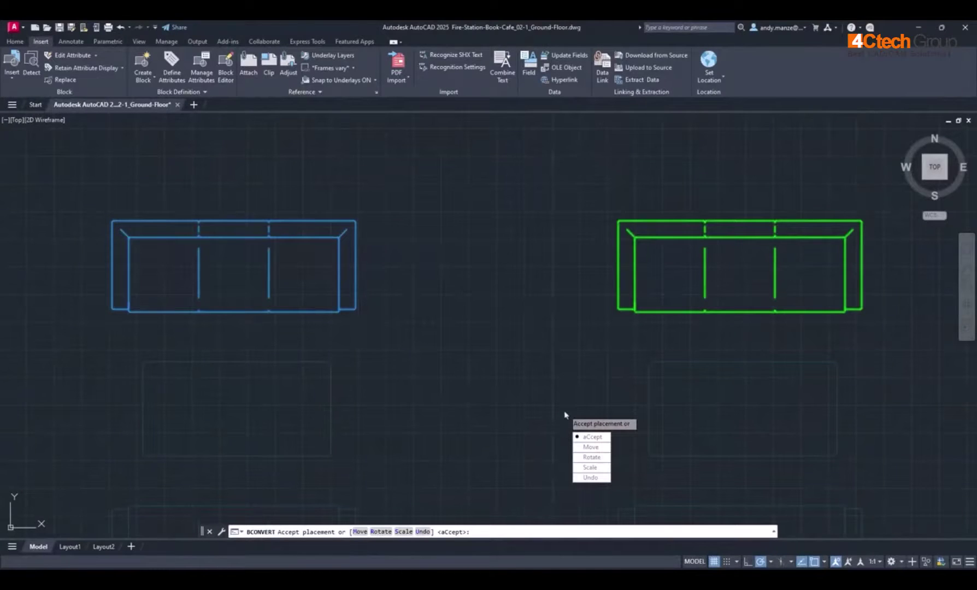
left_click(586, 437)
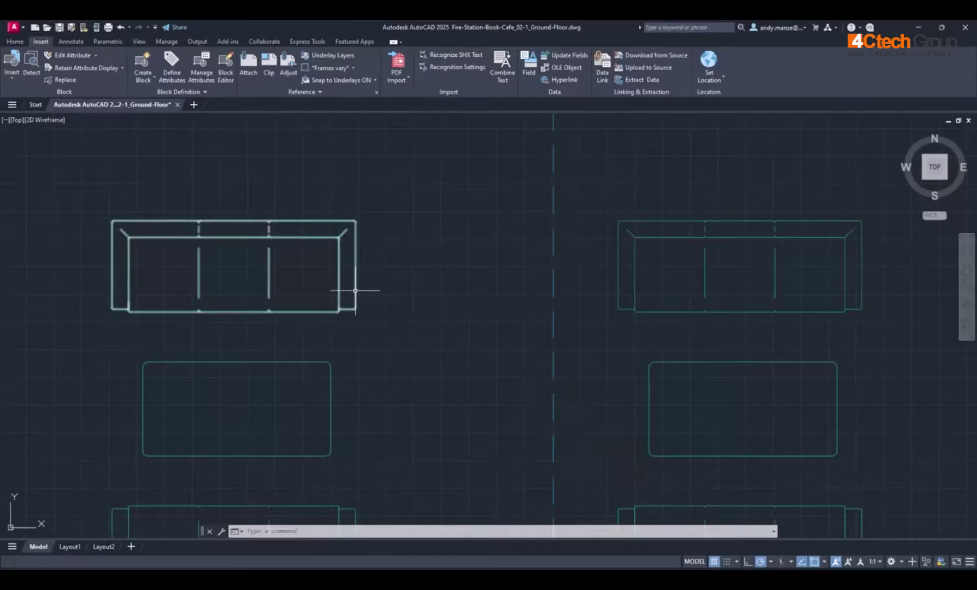
left_click(617, 287)
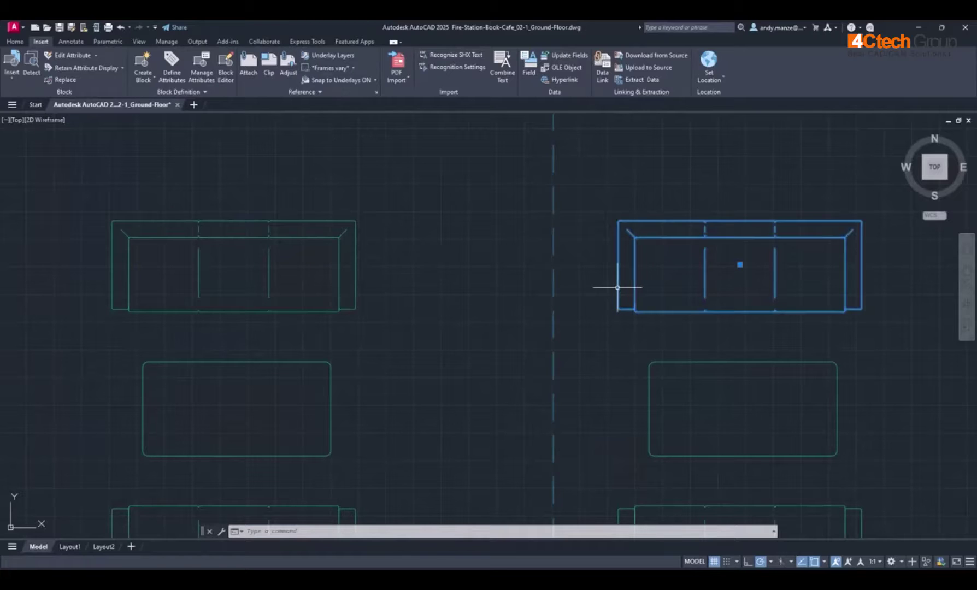
key("Escape")
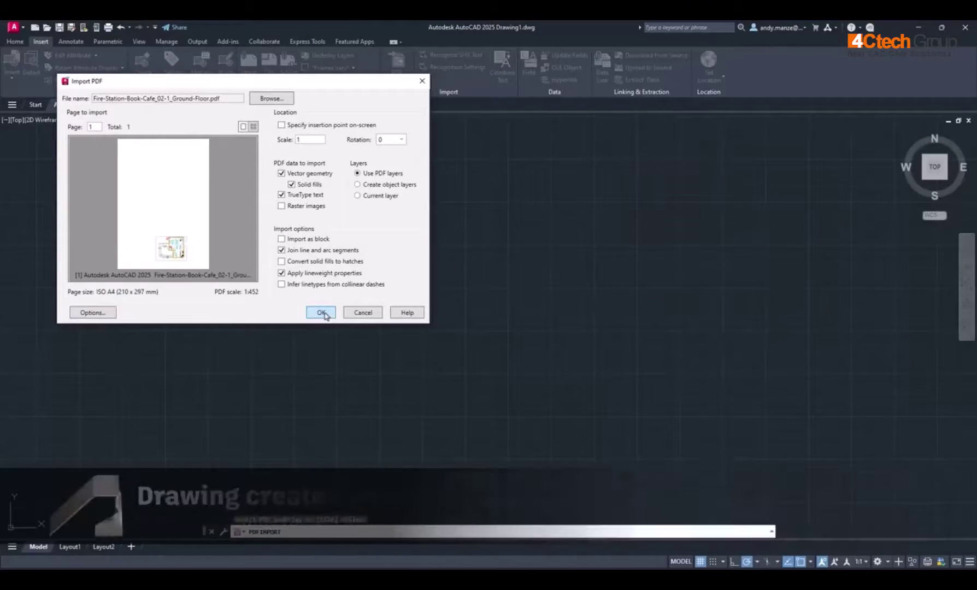
Step: Import page 1 of Fire-Station-Book-Cafe_02-1_Ground-Floor.pdf at scale 1 with vector geometry, fills and text
left_click(323, 312)
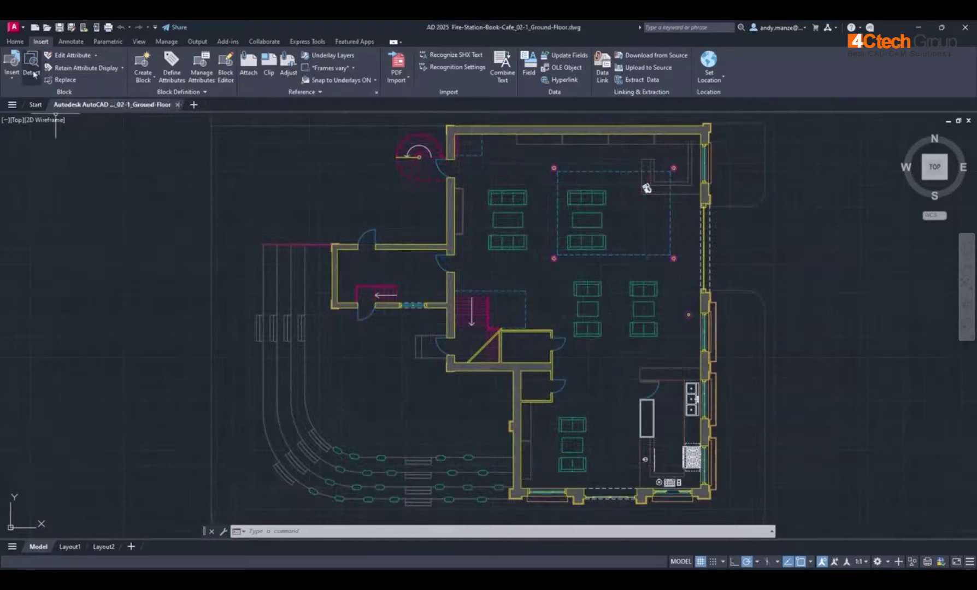
Step: Detect repeated objects in the floor plan and review the detected sets, returning to the doors
left_click(31, 66)
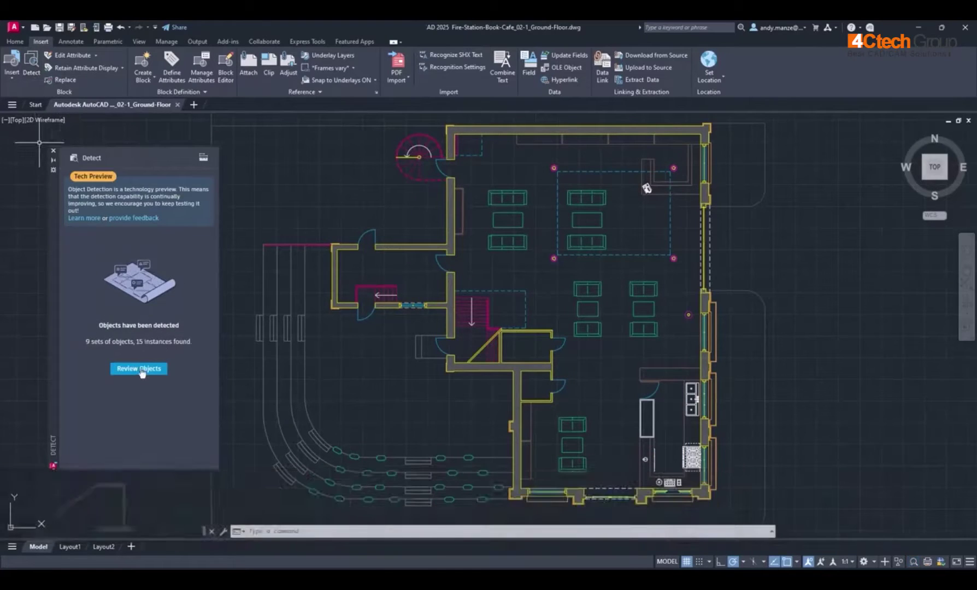
left_click(140, 372)
left_click(490, 127)
left_click(490, 127)
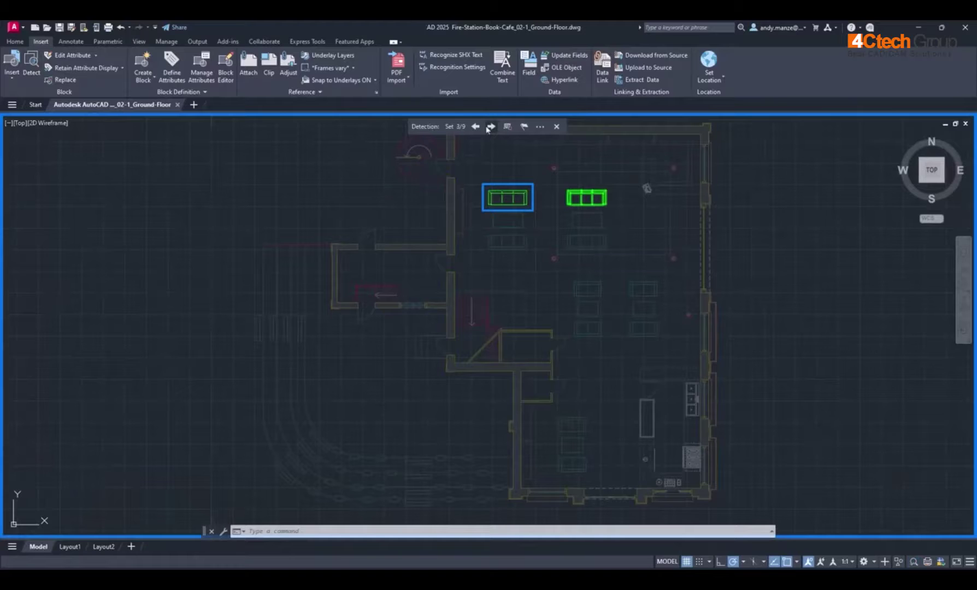
left_click(490, 126)
left_click(507, 127)
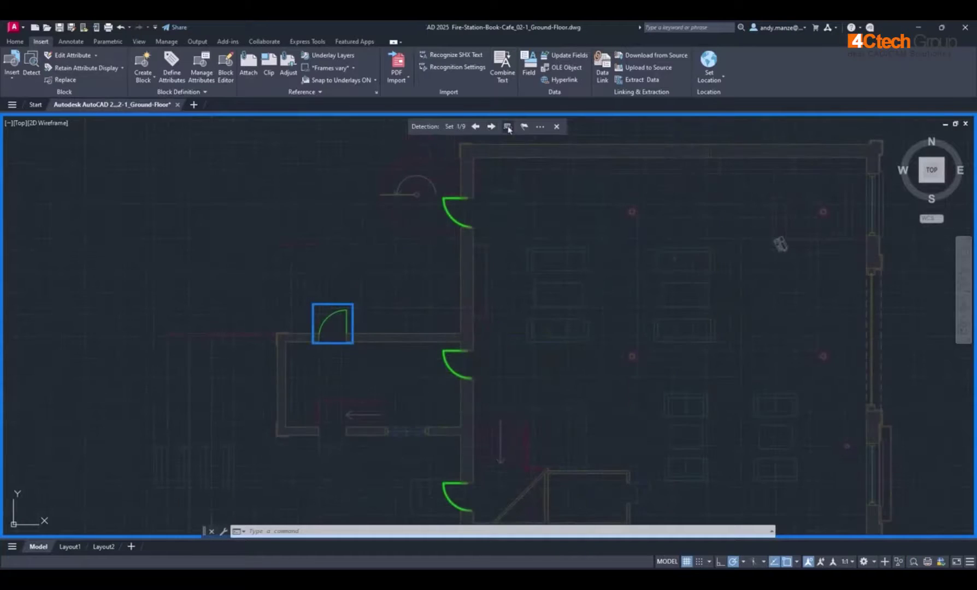
Step: Convert the detected doors into the suggested existing door block and exit the review
left_click(508, 128)
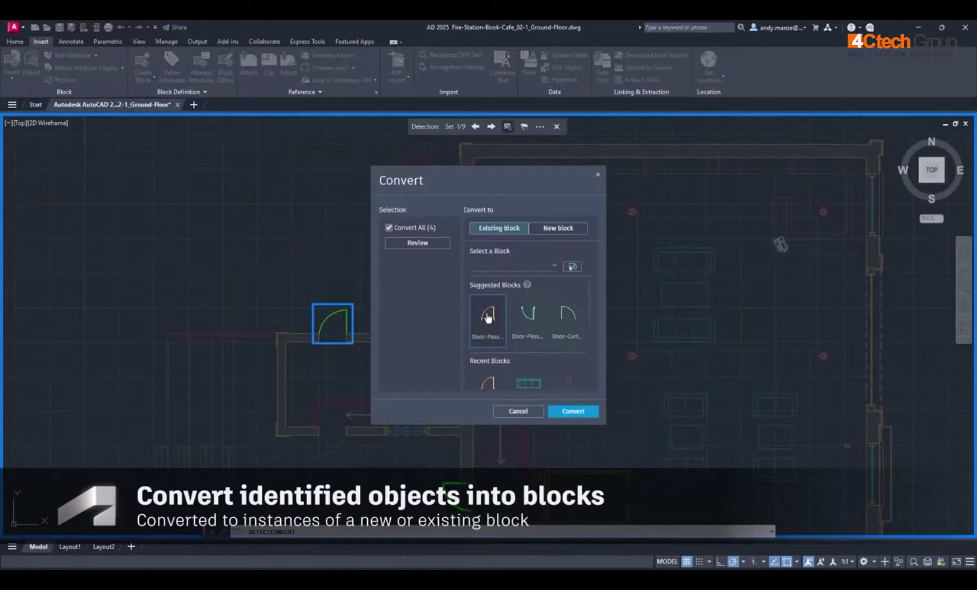
left_click(579, 417)
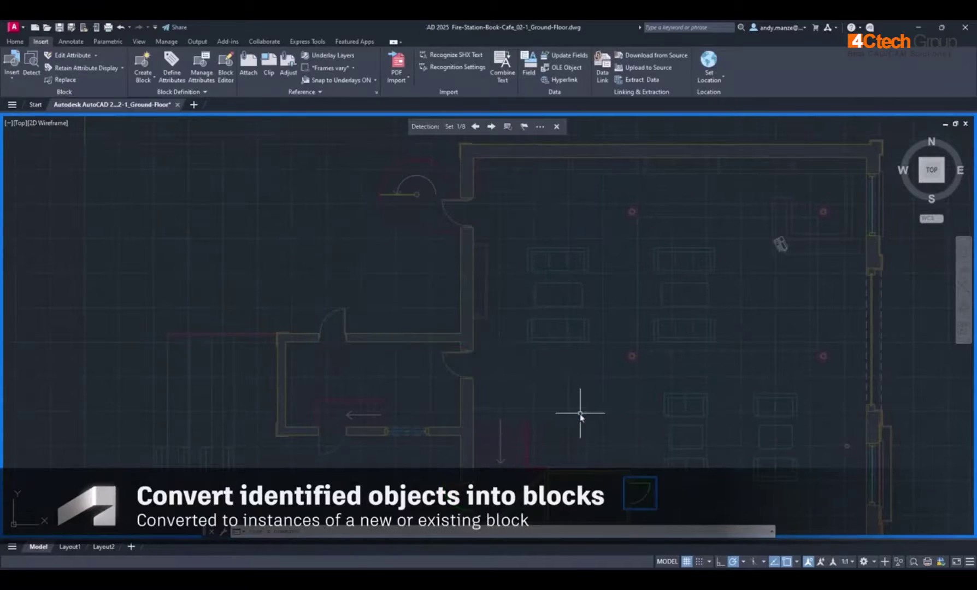
key("Escape")
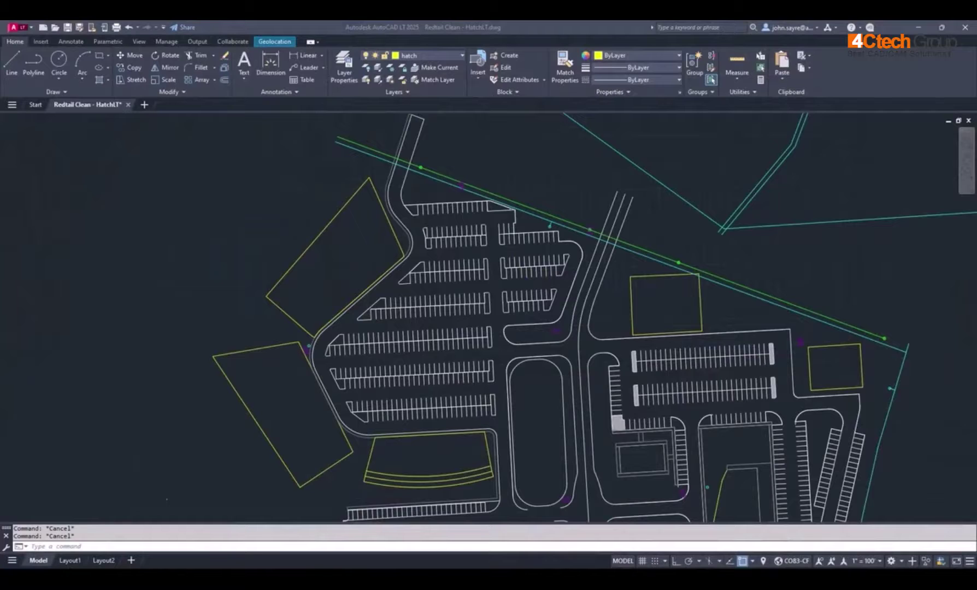
Step: Zoom in on two parking rows of the Redtail Clean - HatchLT.dwg site plan
scroll(382, 366, "up", 6)
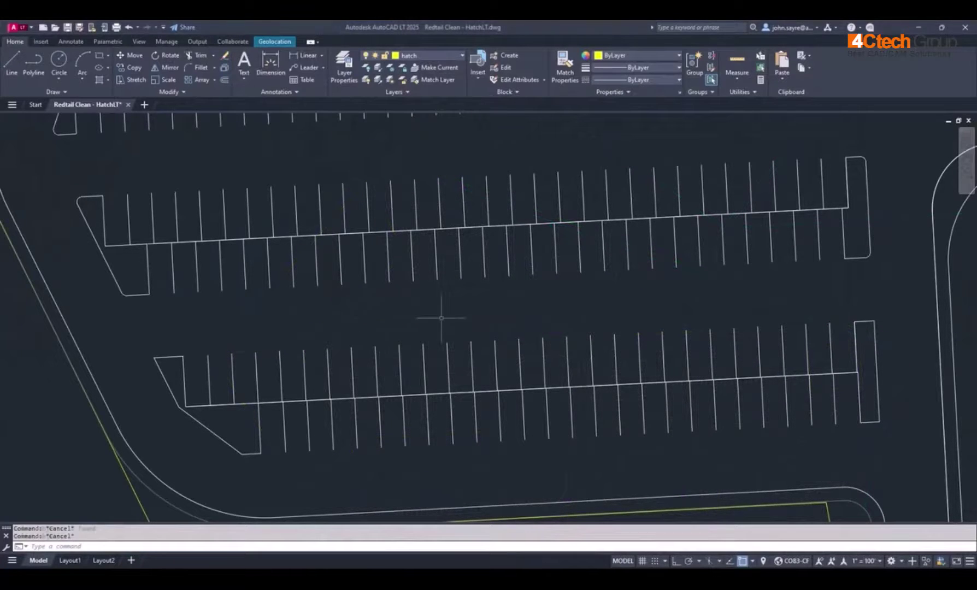
Step: Start HATCH in Area mode and outline the left L-shaped landscape island to fill it
type("h")
key("Return")
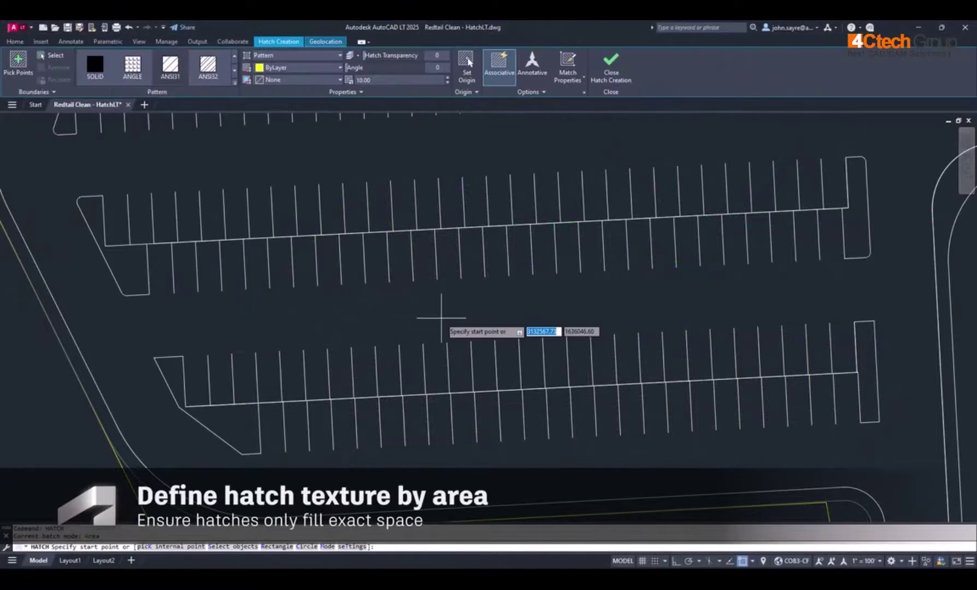
key("Down")
left_click(473, 384)
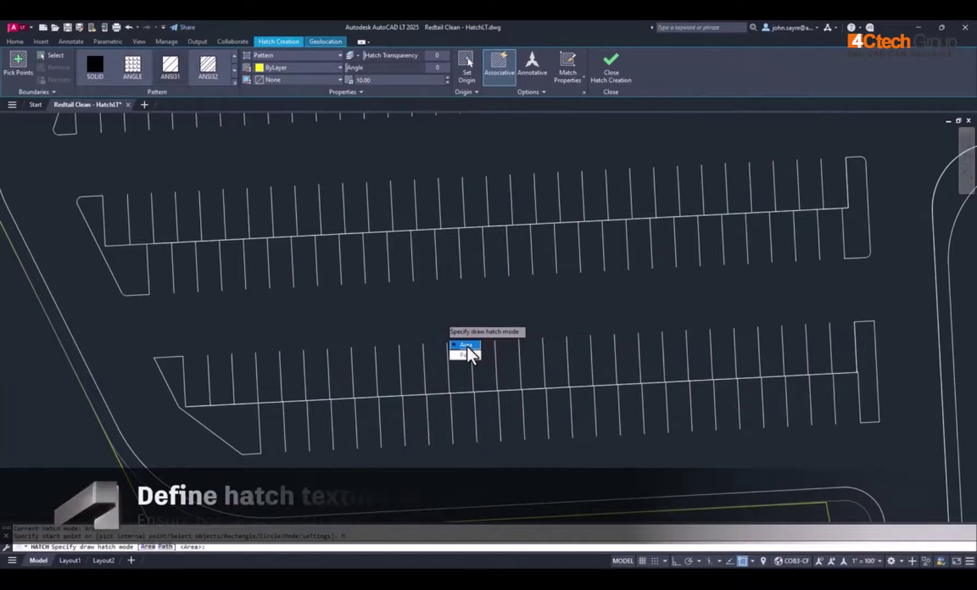
left_click(468, 346)
left_click(240, 454)
left_click(155, 358)
left_click(183, 358)
left_click(185, 406)
left_click(259, 404)
left_click(251, 453)
Step: Outline and hatch the right rectangular island, then end the hatch command
left_click(860, 422)
left_click(879, 422)
left_click(874, 322)
left_click(854, 322)
left_click(860, 422)
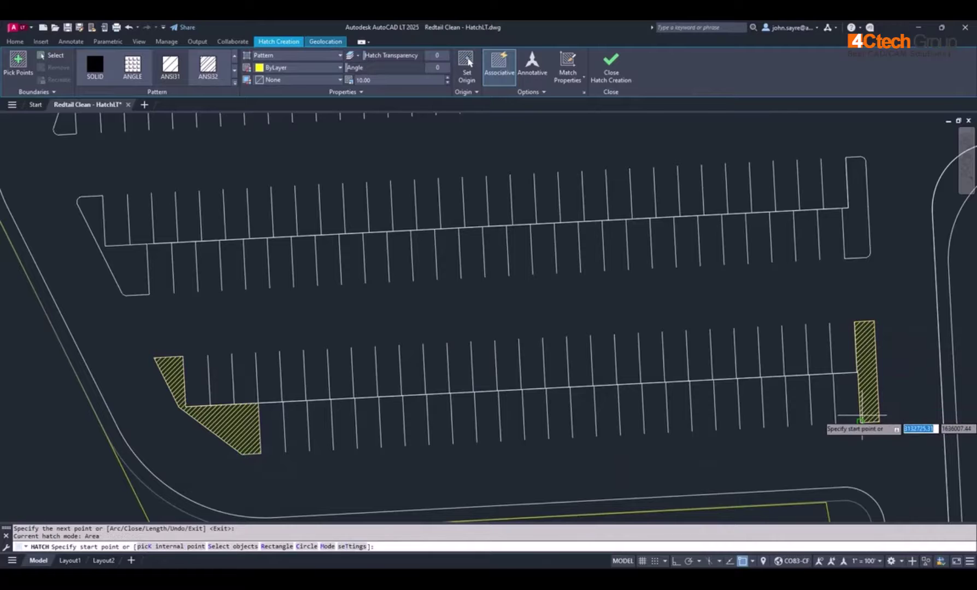
key("Escape")
key("Escape")
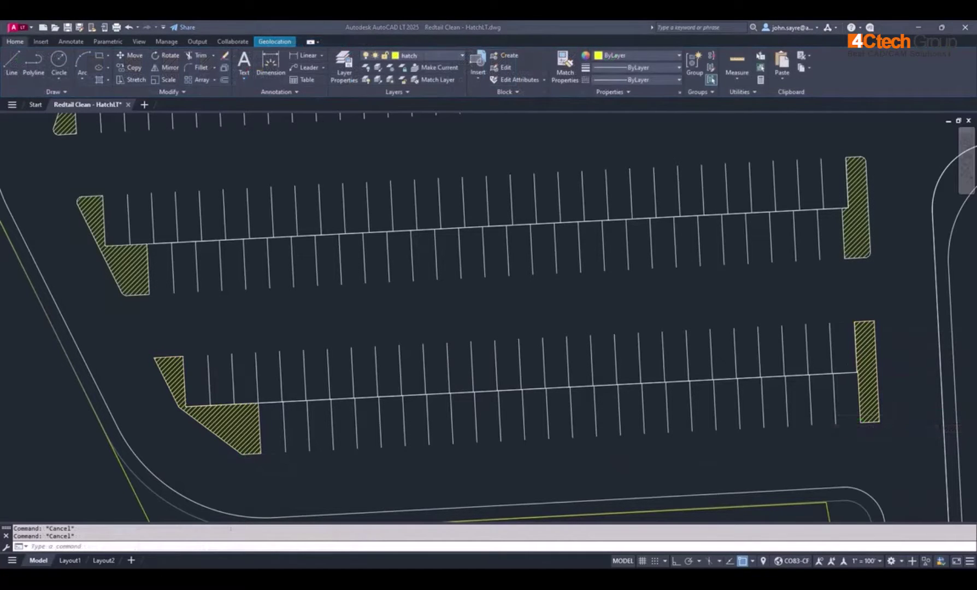
scroll(394, 394, "down", 7)
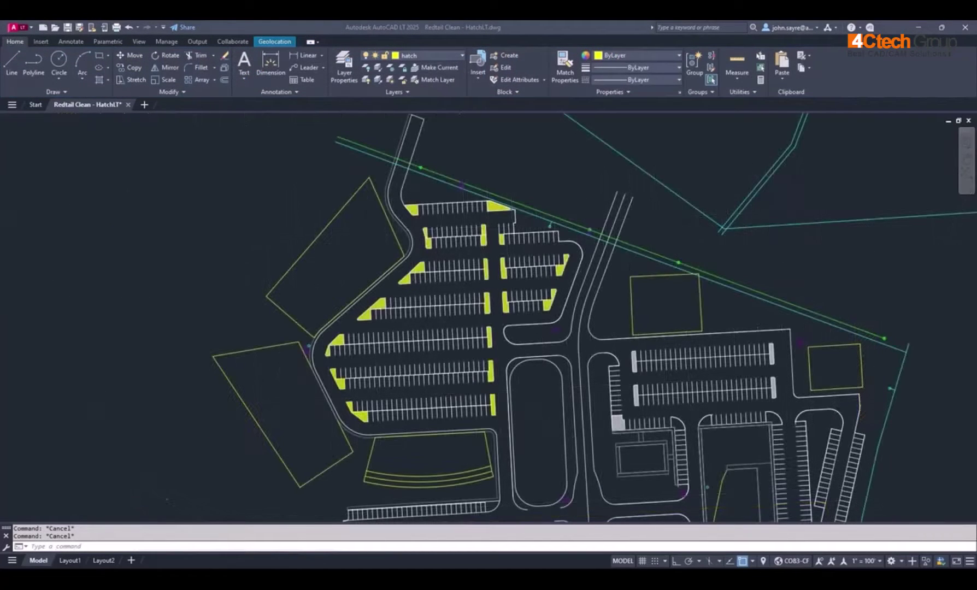
Step: Start the hatch command and switch its mode to Path
scroll(271, 340, "up", 2)
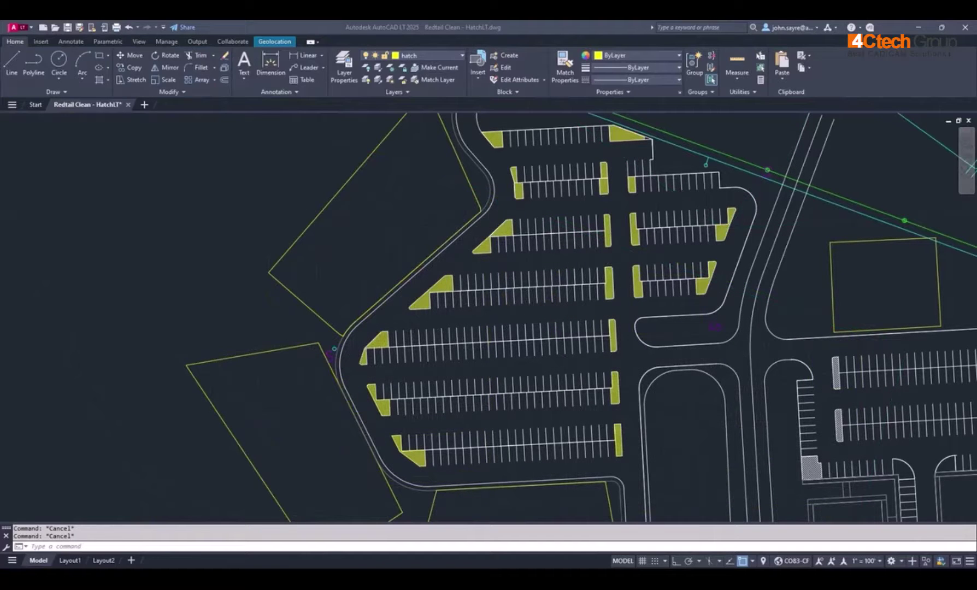
type("h")
key("Return")
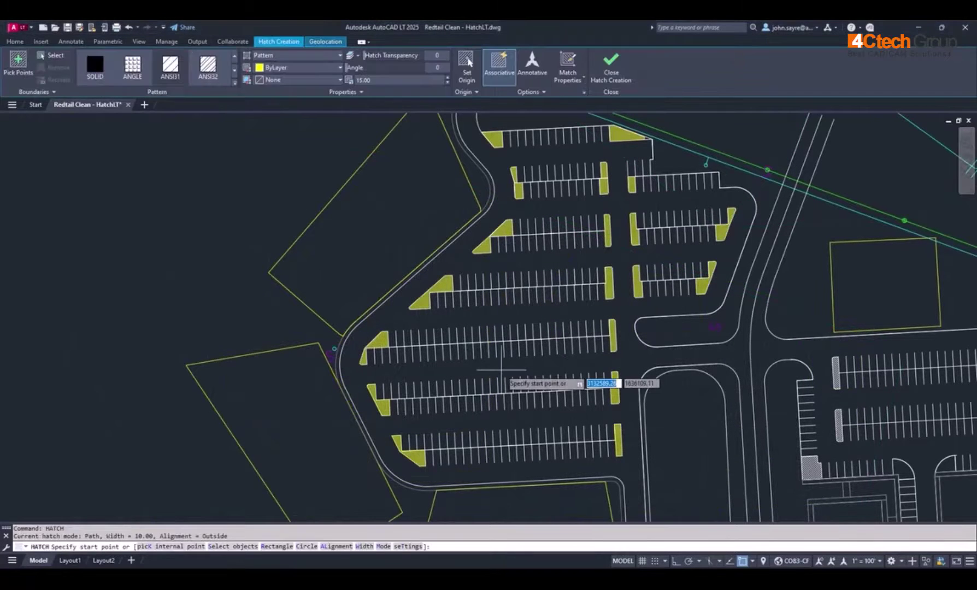
key("Down")
key("Down")
key("Down")
key("Down")
key("Down")
key("Down")
key("Down")
key("Return")
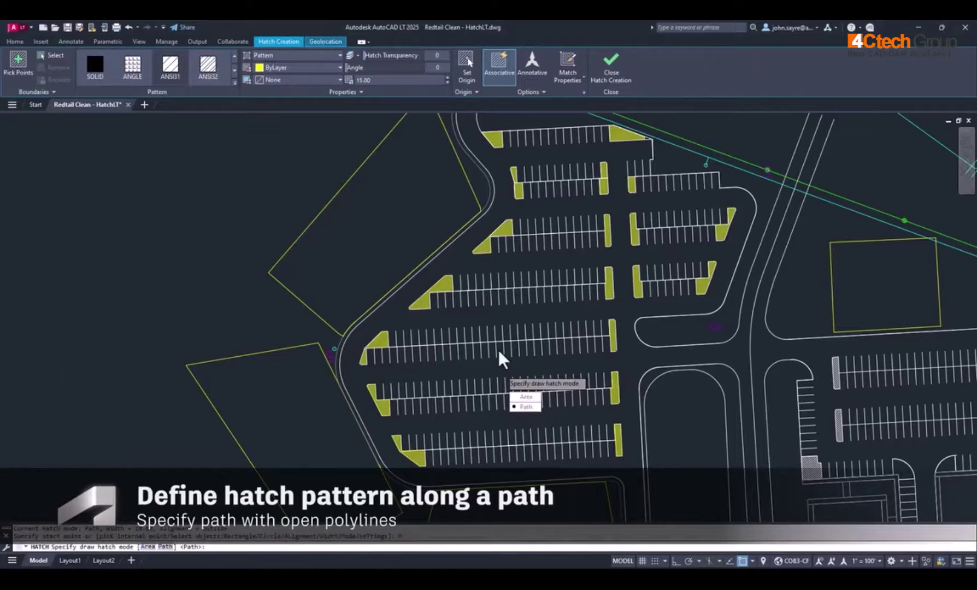
left_click(526, 407)
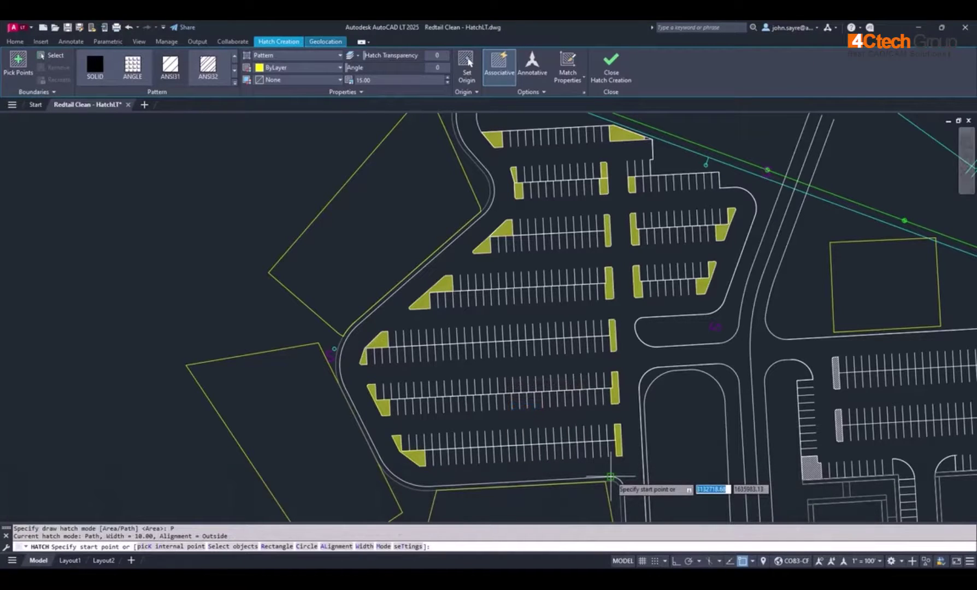
Step: Trace the path hatch along the curb with arc segments, then a straight line to its top end
left_click(610, 477)
type("a")
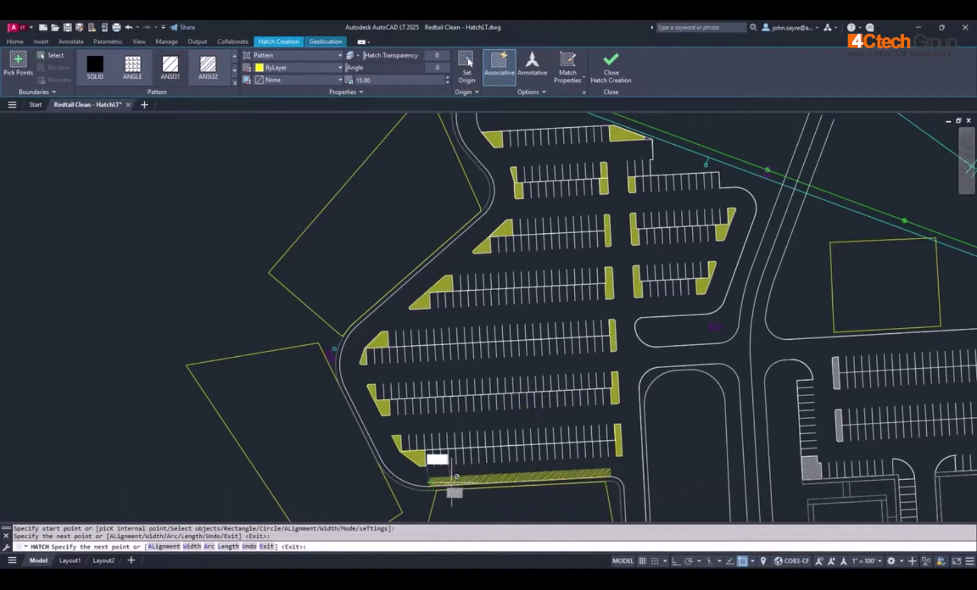
key("Return")
left_click(396, 469)
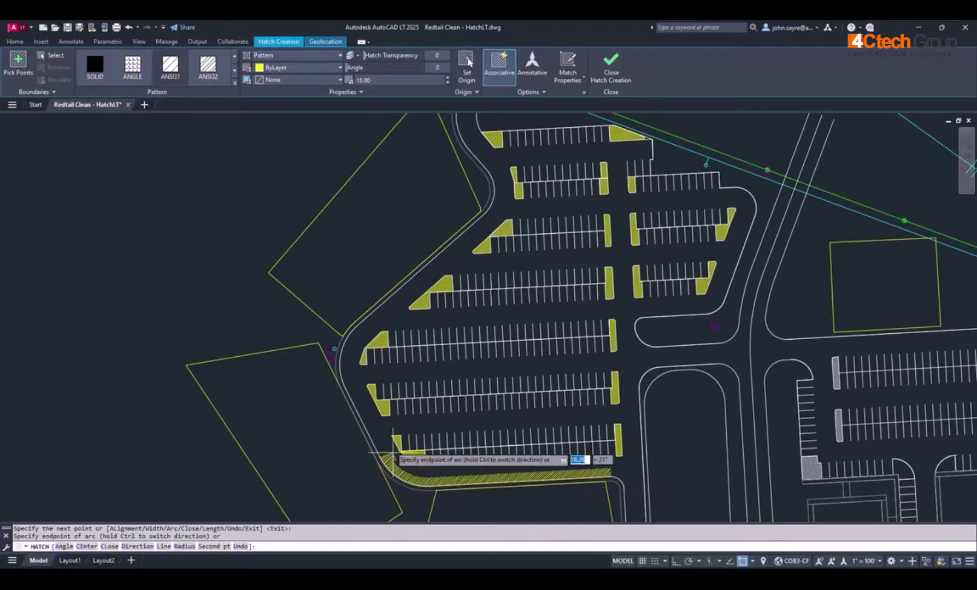
type("a")
key("Return")
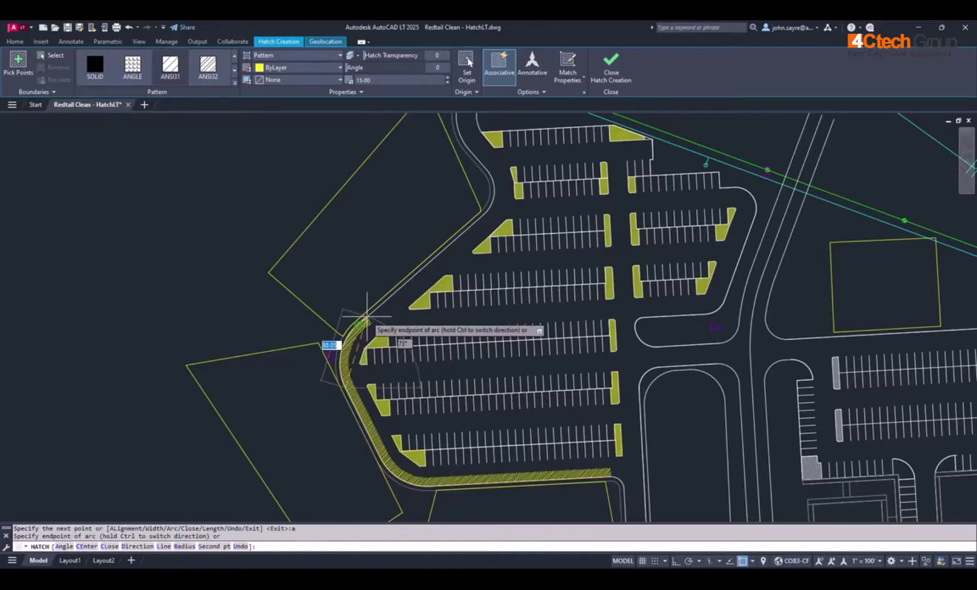
type("l")
key("Return")
left_click(483, 217)
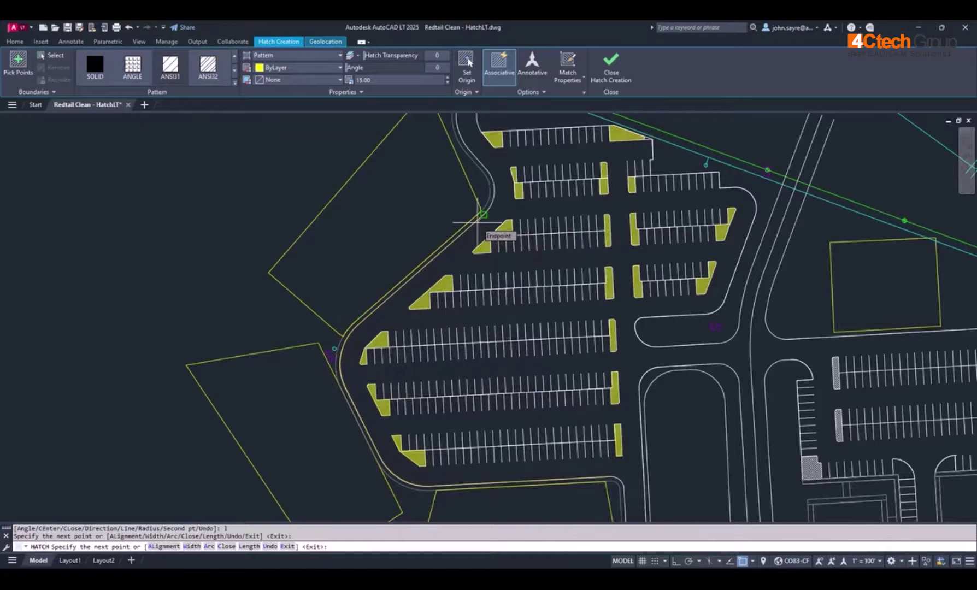
key("Return")
key("Return")
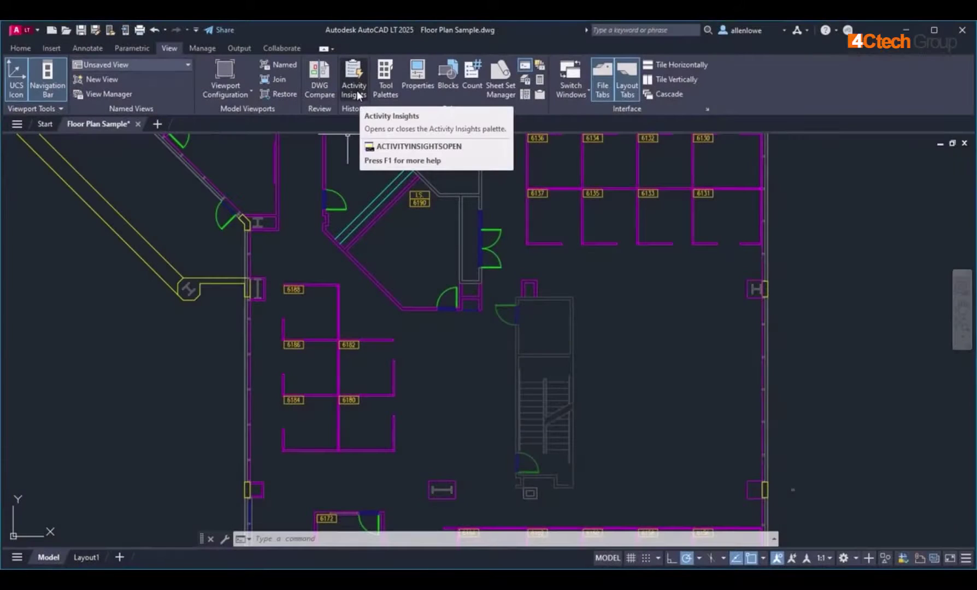
Step: Open the Activity Insights palette for Floor Plan Sample.dwg from the View tab's History panel
left_click(357, 93)
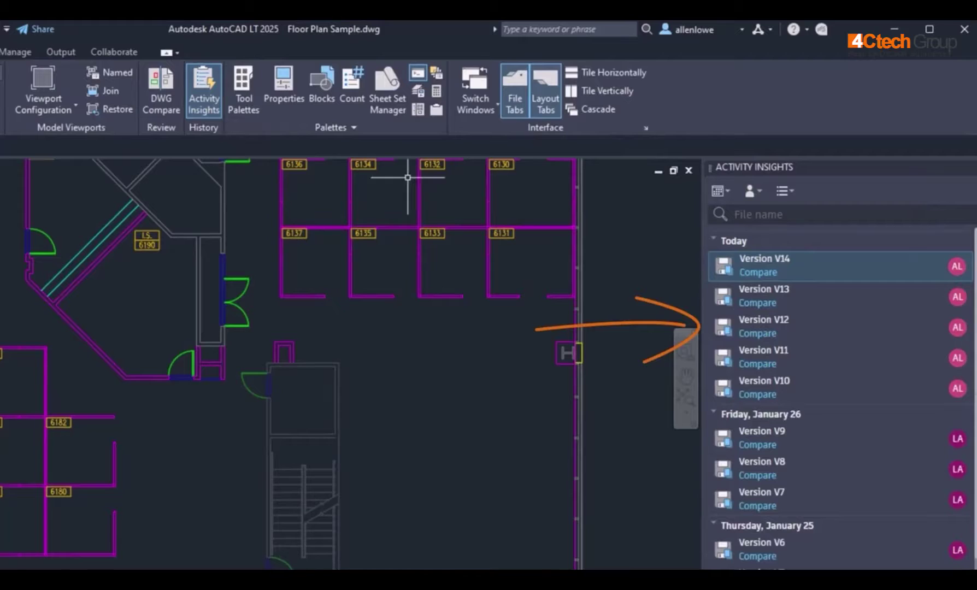
Step: Compare V12 with the current drawing, step through two changes, show its details, then close the comparison
left_click(759, 334)
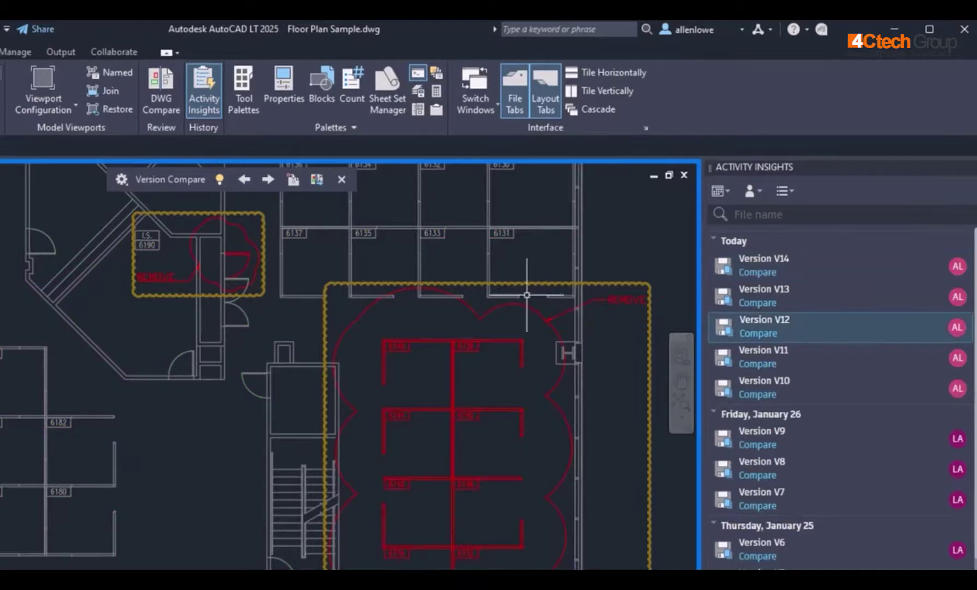
left_click(268, 178)
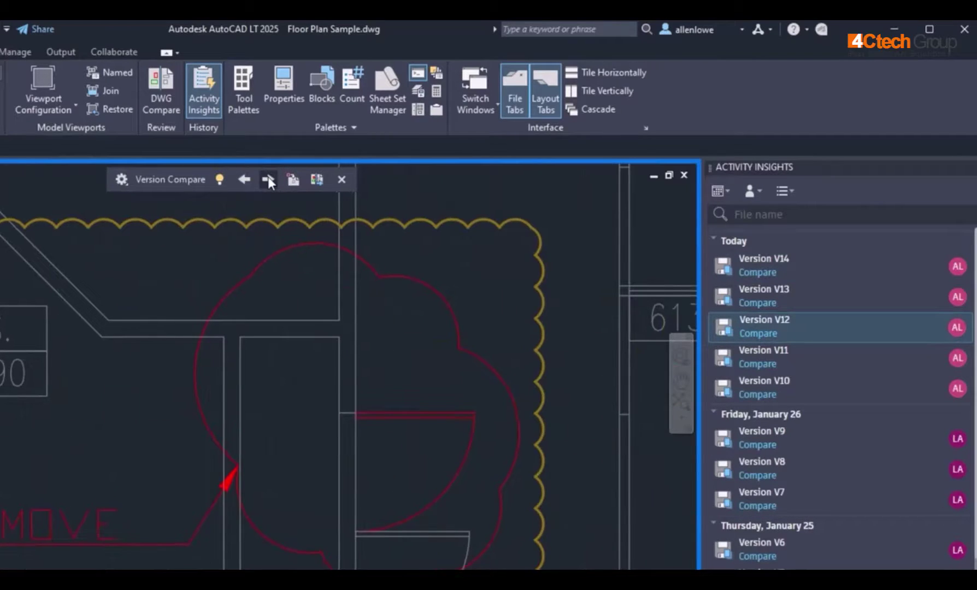
left_click(267, 178)
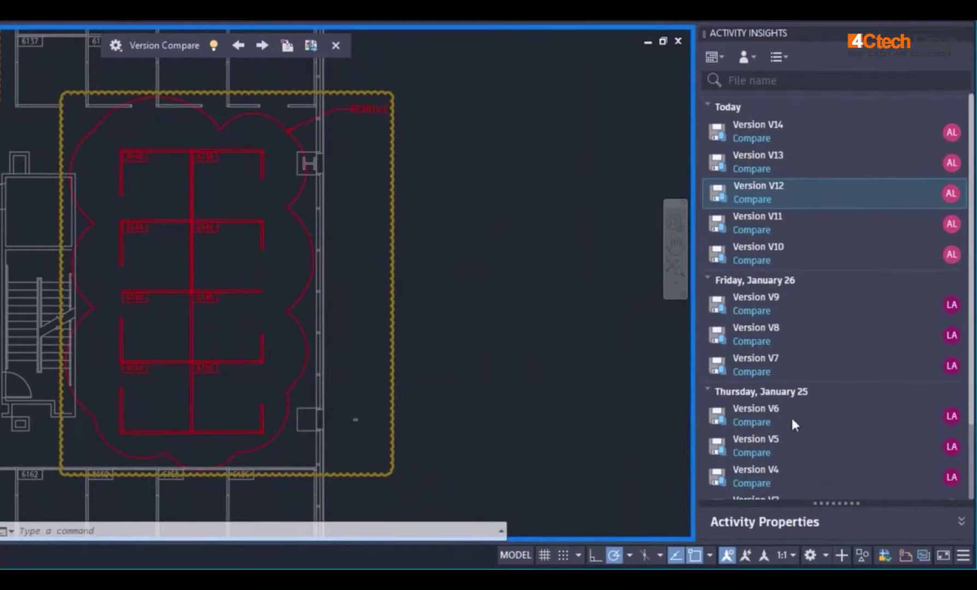
left_click(961, 521)
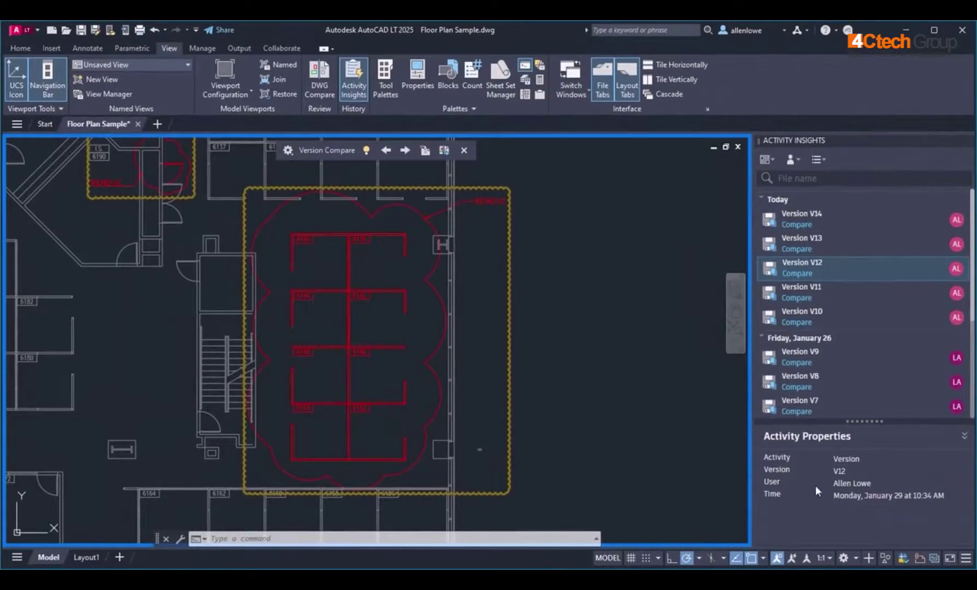
left_click(465, 151)
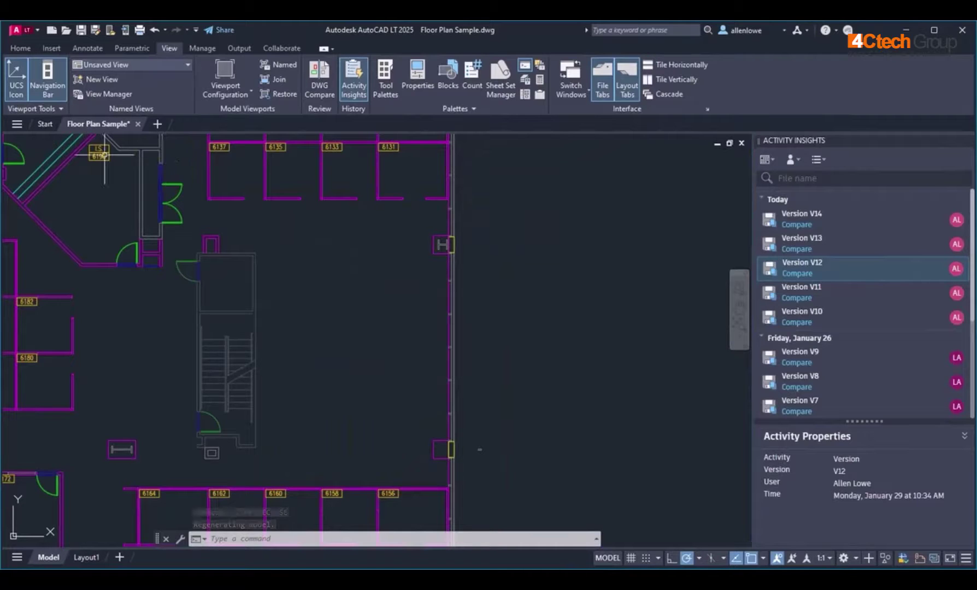
Step: From the start page, open Floor Plan Sample's version history via its card menu
left_click(45, 125)
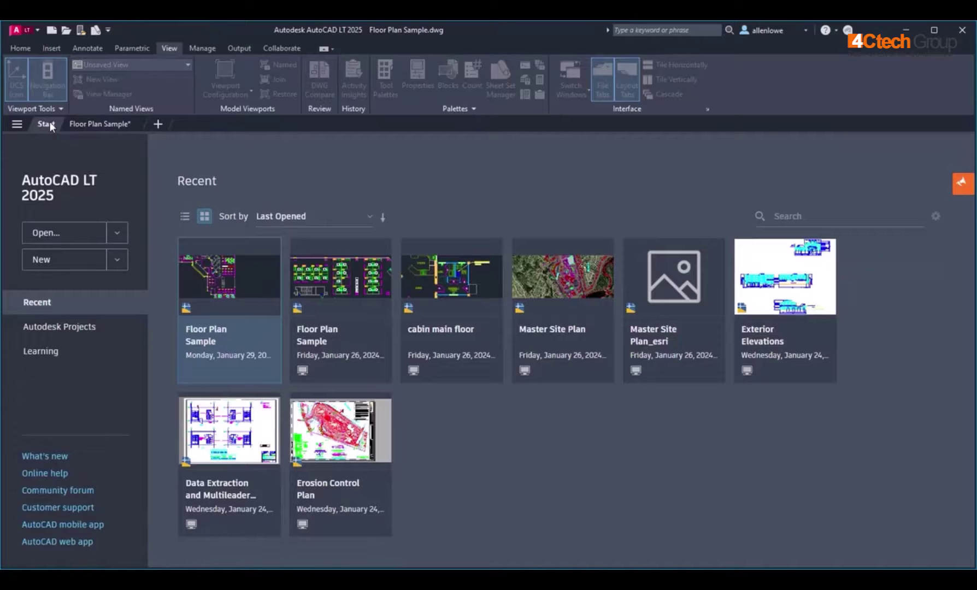
left_click(269, 342)
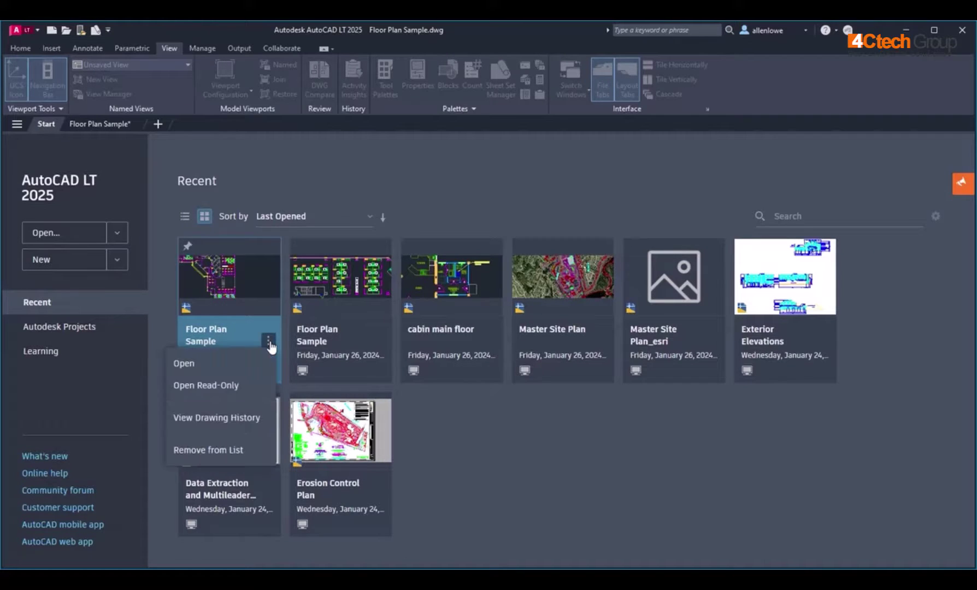
left_click(233, 420)
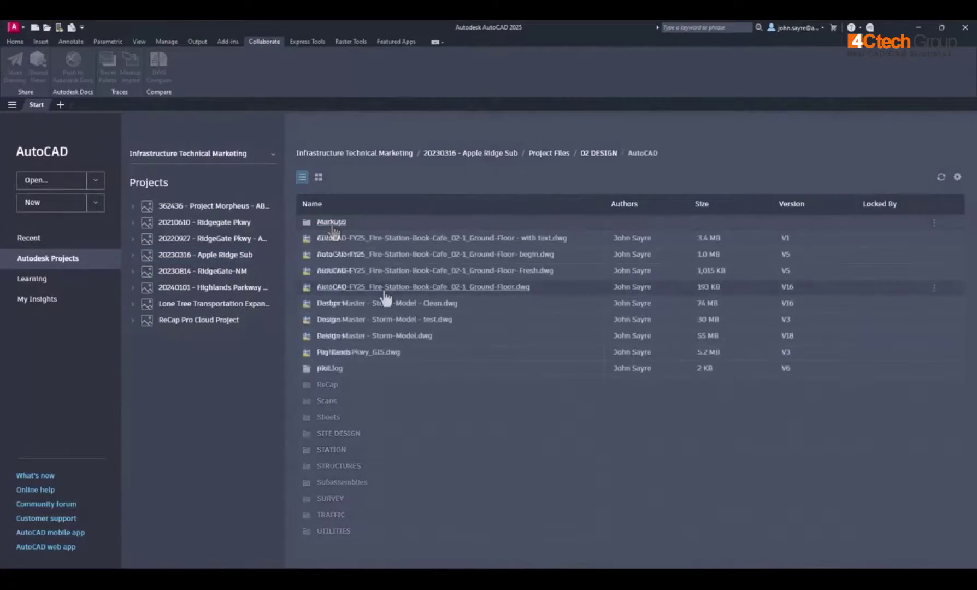
Step: Open the Fire Station ground-floor drawing, preview its plot, and save the PDF into the Docs Markups folder
double_click(385, 289)
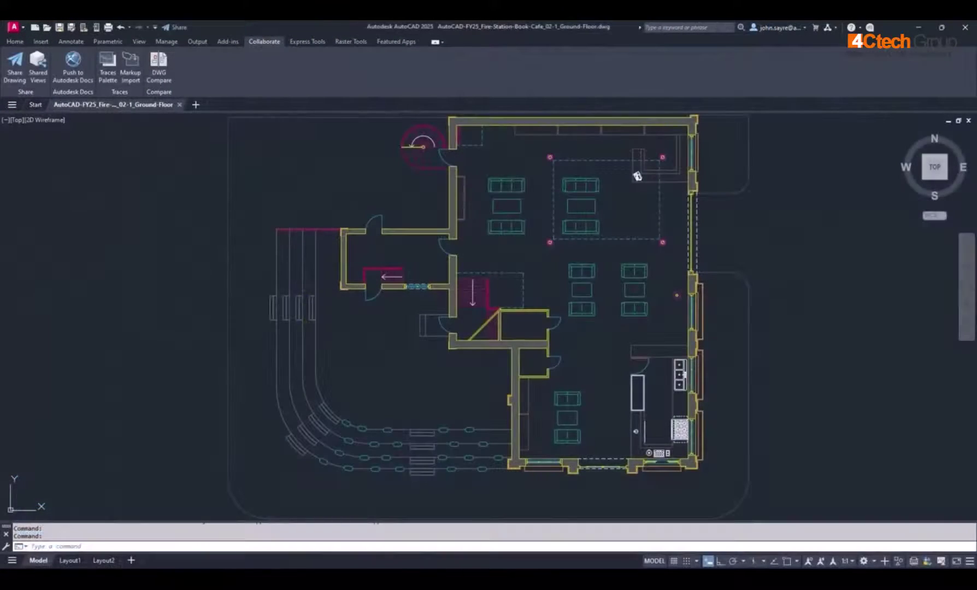
type("plot")
key("Return")
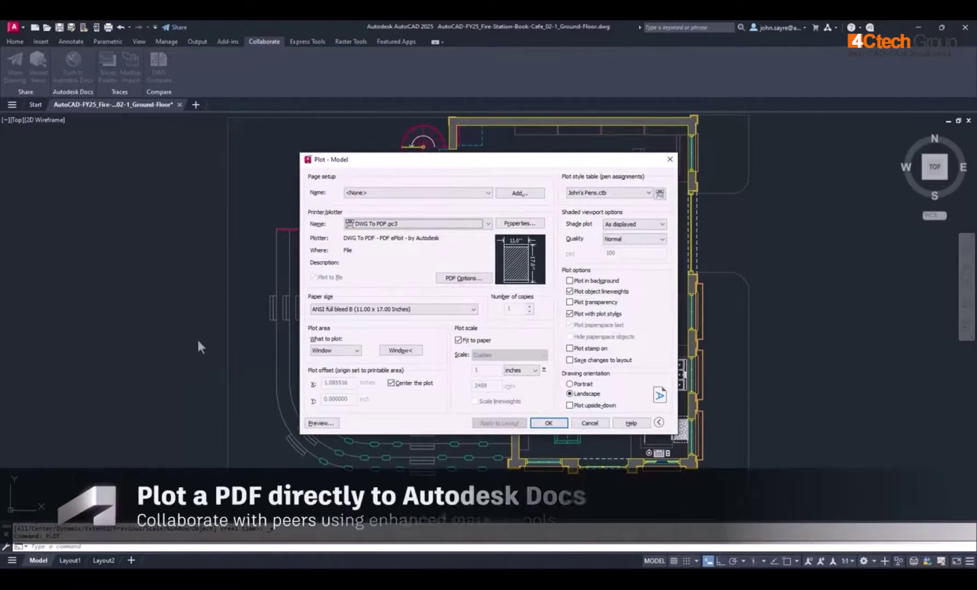
left_click(322, 424)
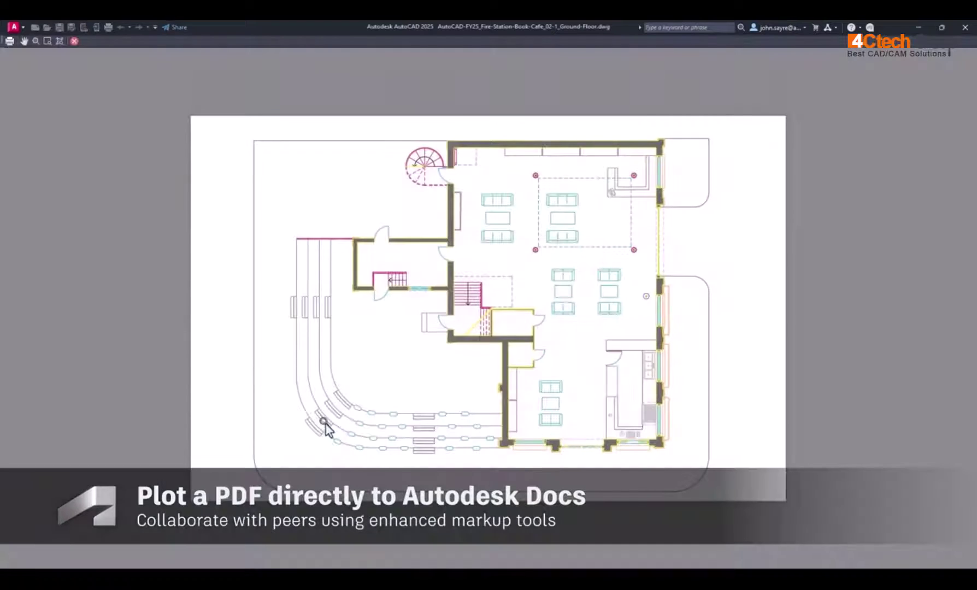
right_click(377, 379)
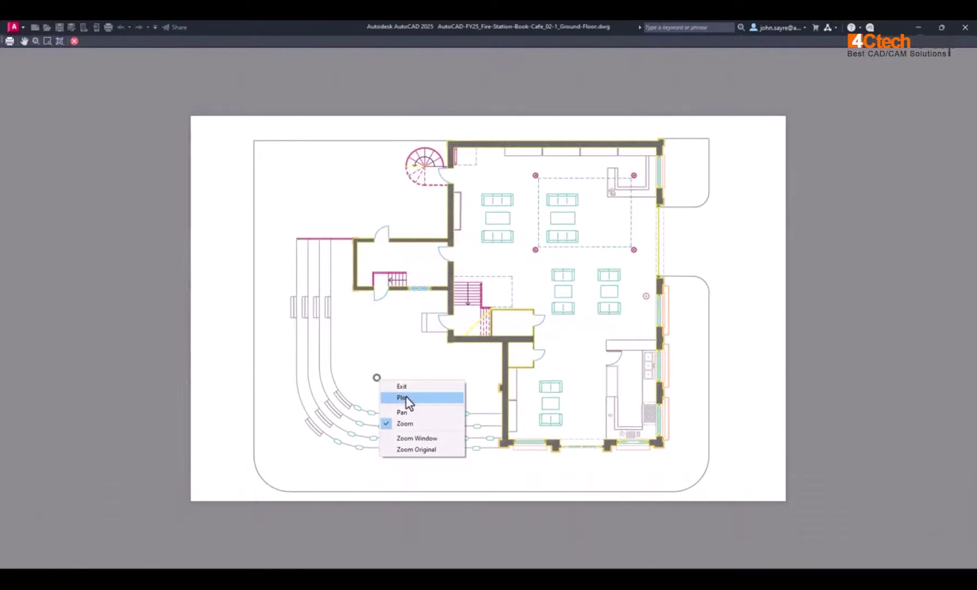
left_click(406, 397)
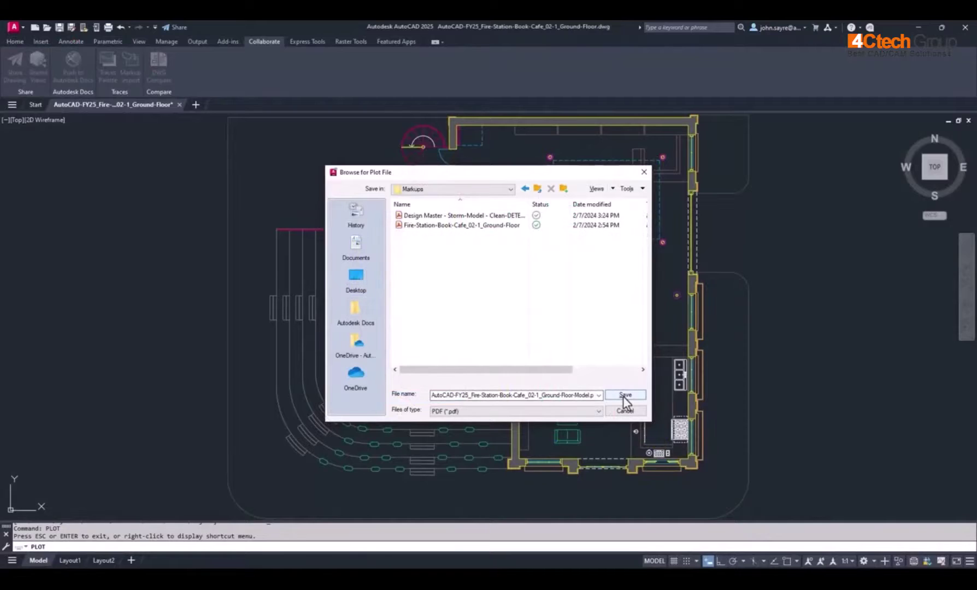
left_click(623, 396)
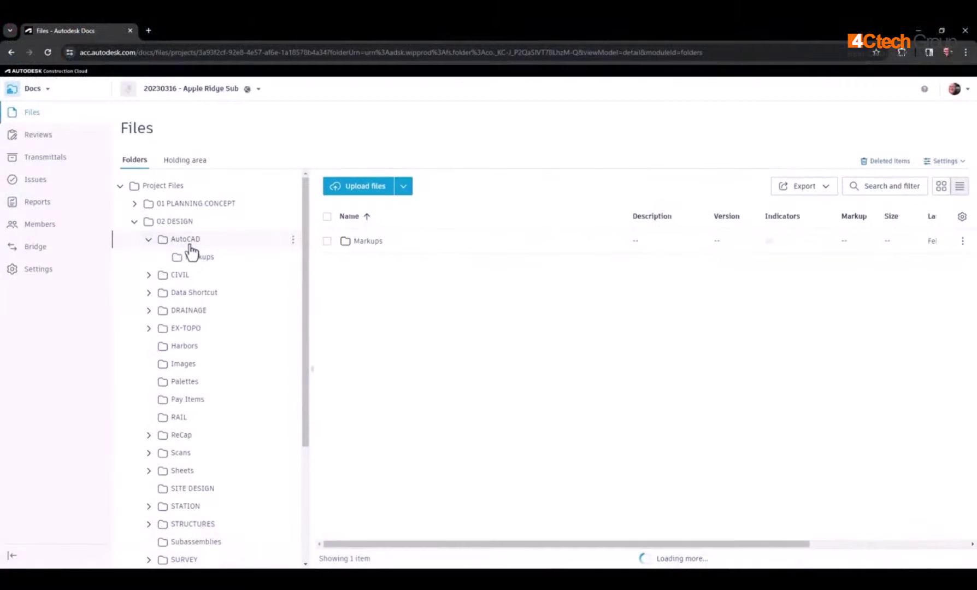
Step: Cloud the upper-right seating area of the floor-plan PDF with a Remove Furniture note and publish it
left_click(544, 245)
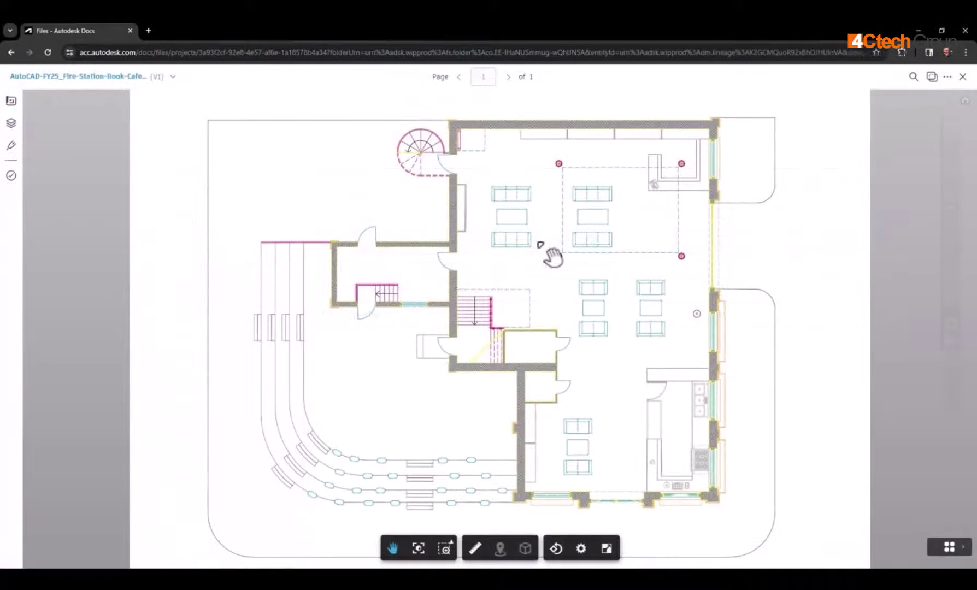
left_click(951, 211)
left_click_drag(536, 271, 744, 121)
left_click(657, 296)
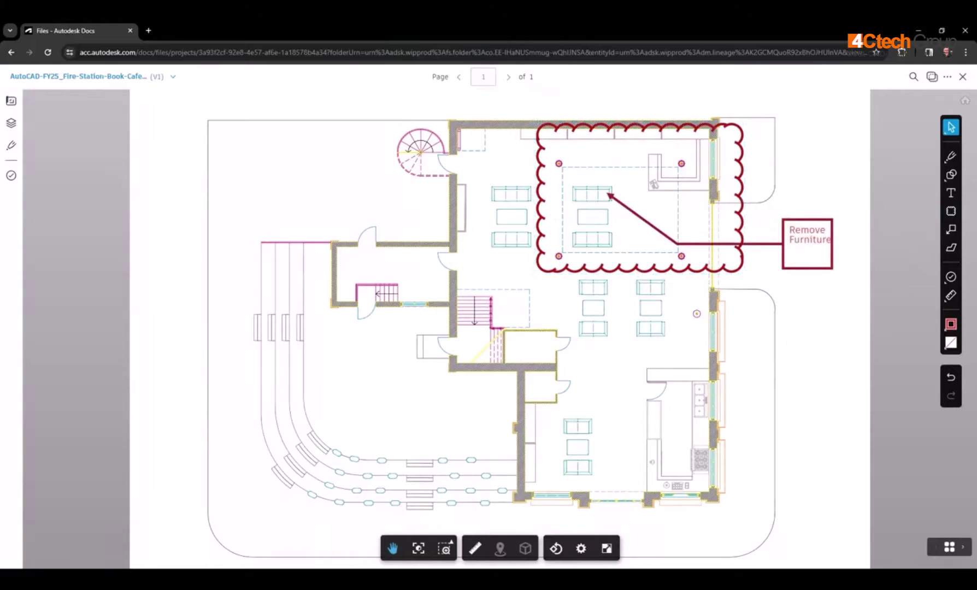
Step: Sync the markups to AutoCAD for two project members, then import them from the email
left_click(946, 77)
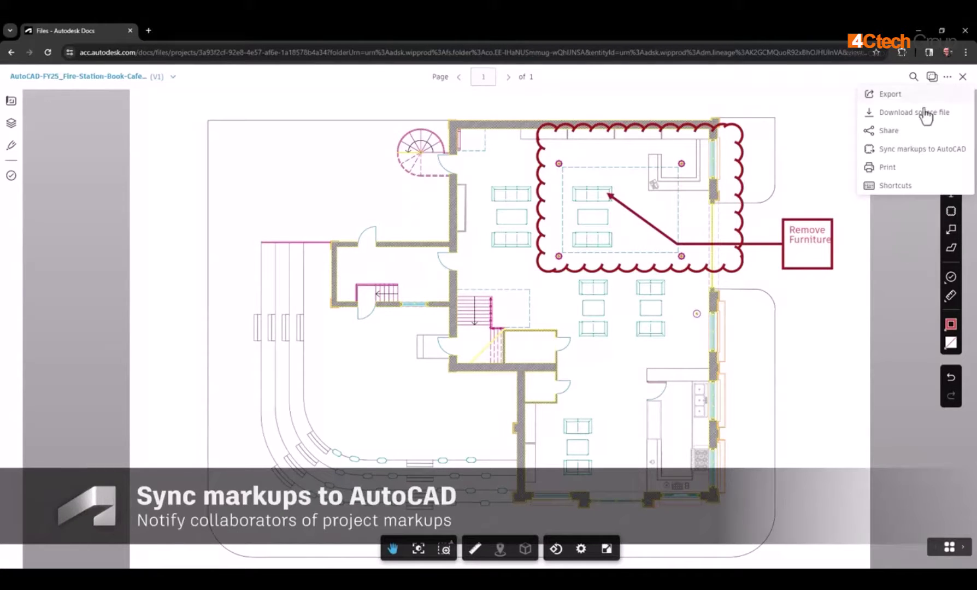
left_click(901, 156)
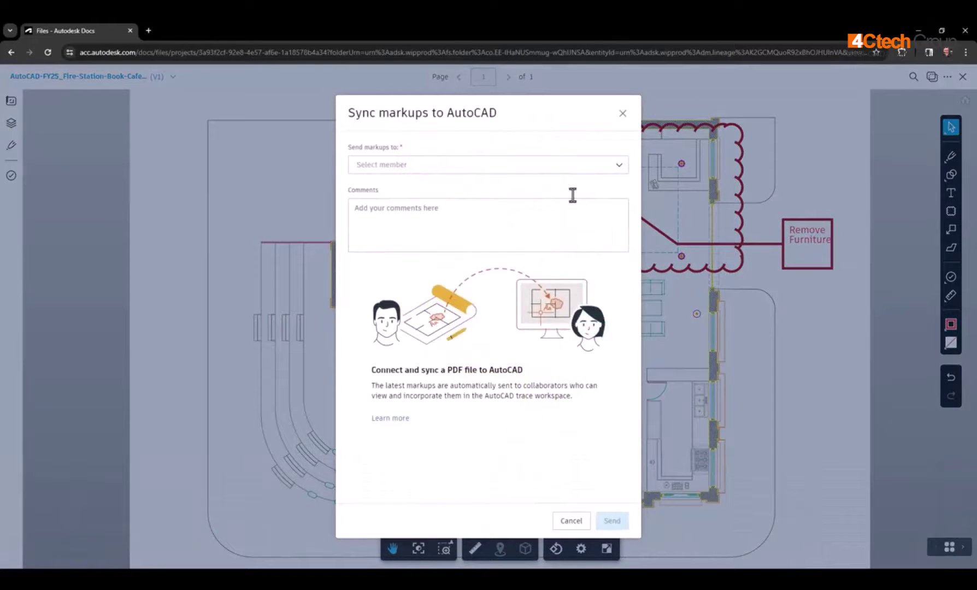
left_click(619, 167)
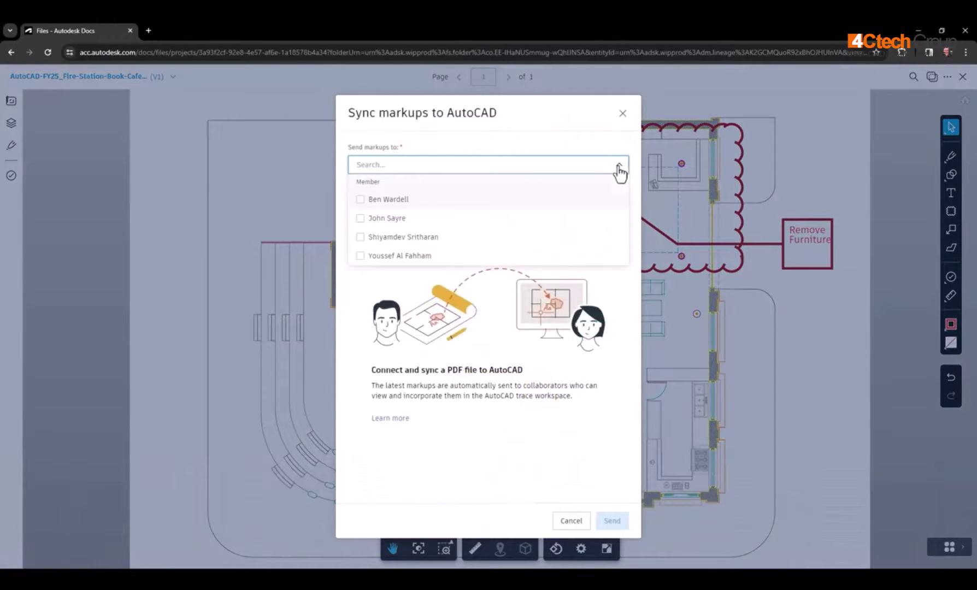
left_click(360, 221)
left_click(360, 240)
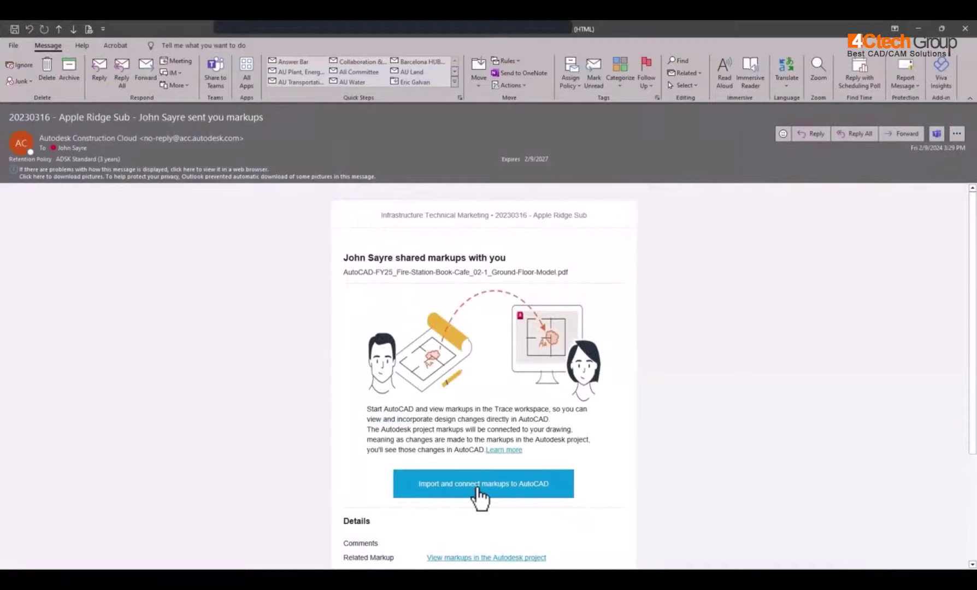
left_click(478, 489)
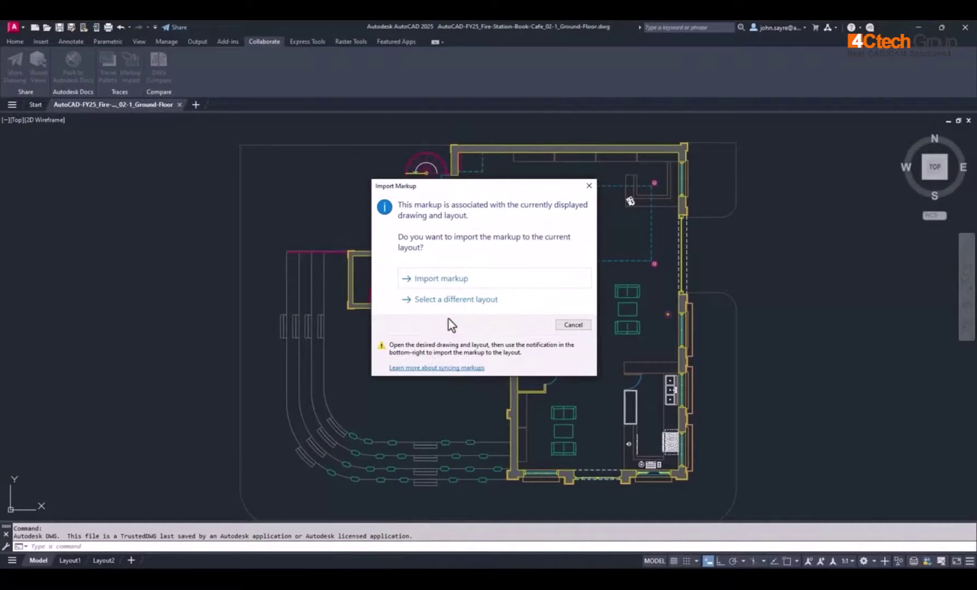
Step: Import the shared markup into the ground-floor drawing's current layout
left_click(443, 280)
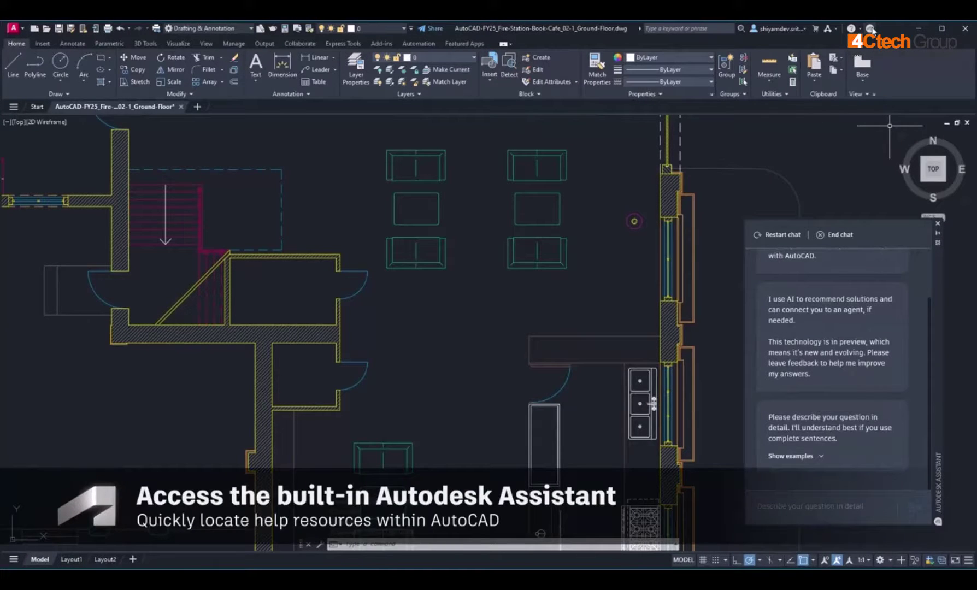
Step: Ask the Assistant 'How do I find activity insights?' and expand the answer's documentation sources
left_click(811, 508)
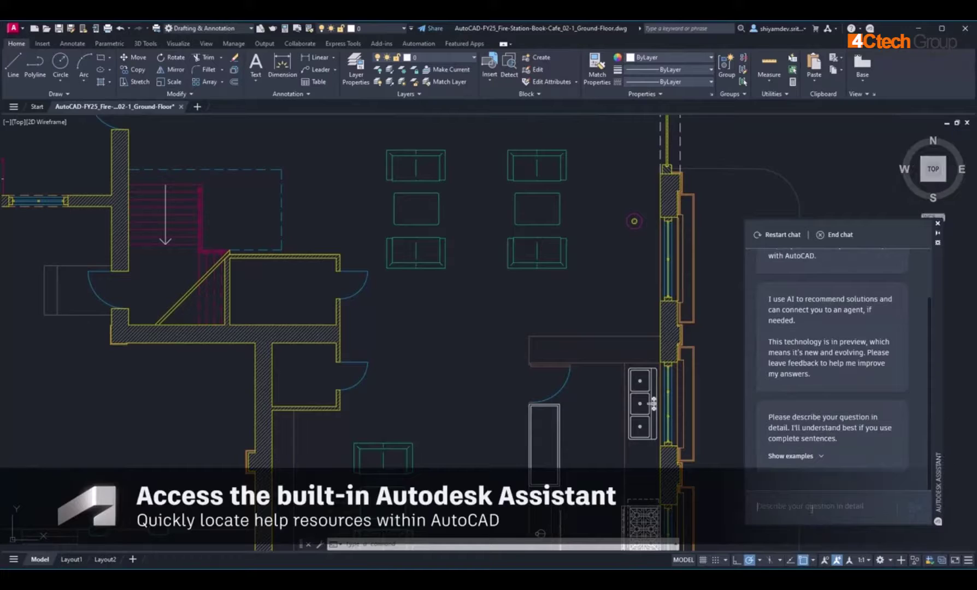
type("How do I find activity in")
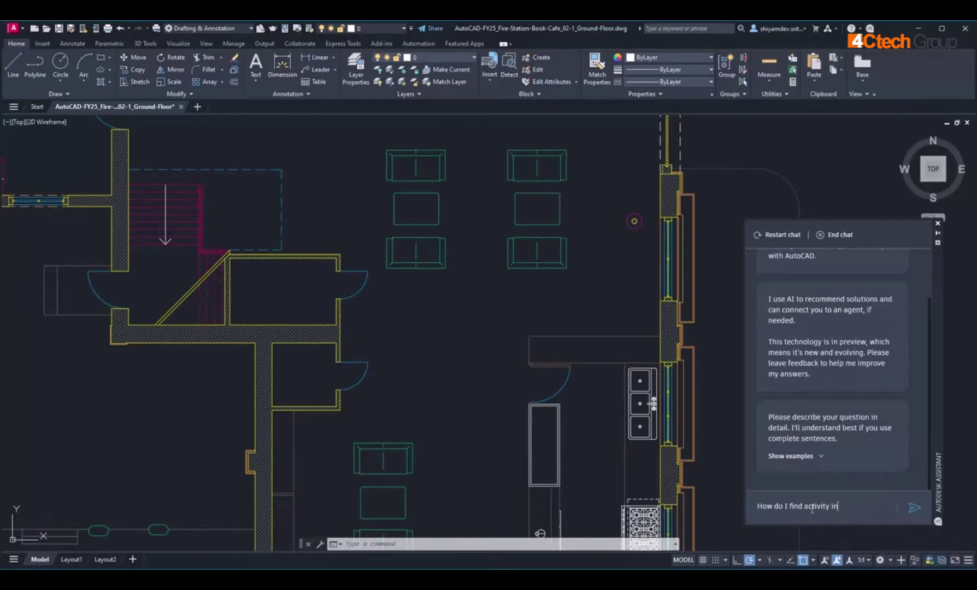
key("Return")
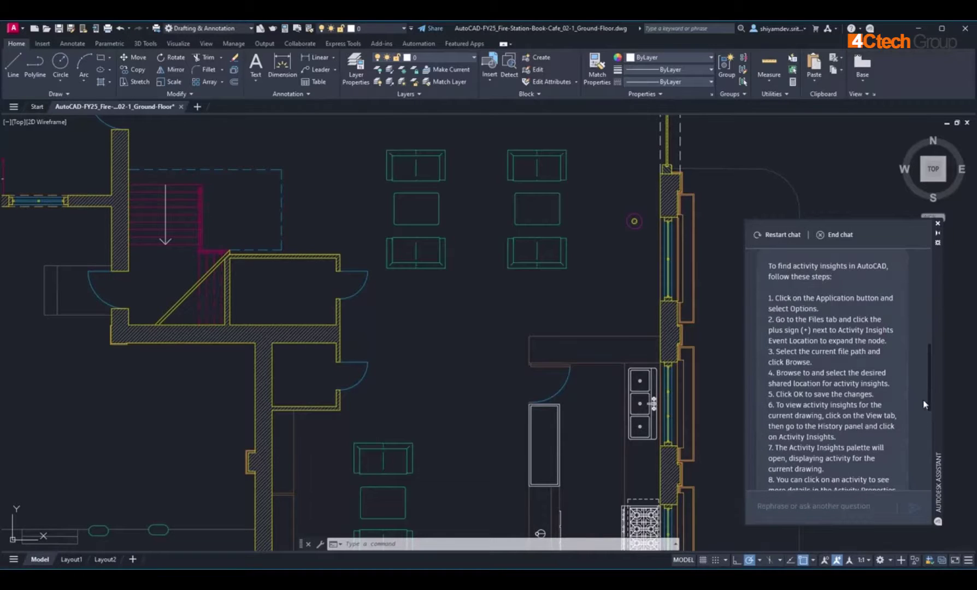
left_click_drag(929, 386, 925, 467)
left_click(780, 376)
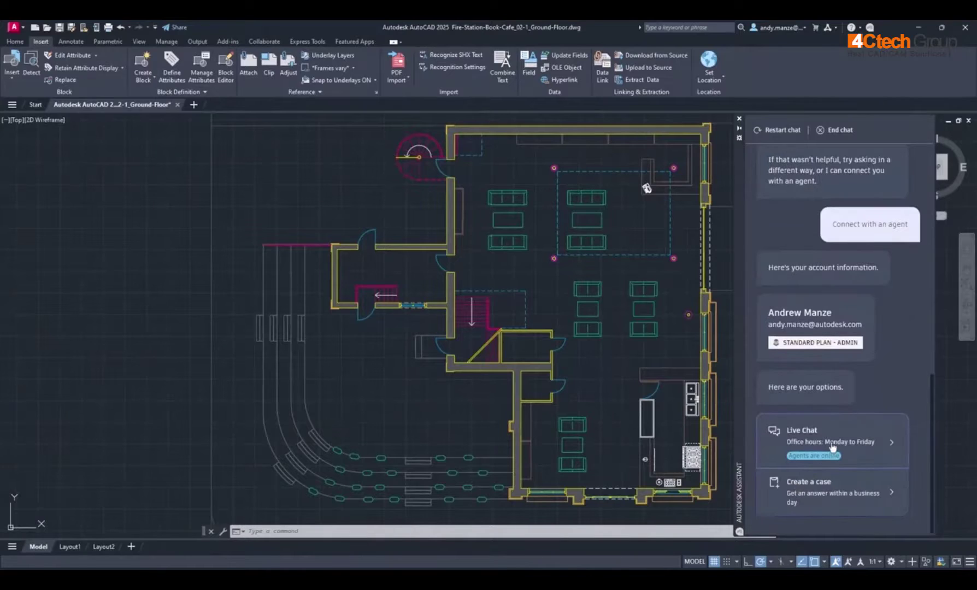
Step: Start a Live Chat and ask the agent 'Hi, how can i use smart blocks?'
left_click(832, 447)
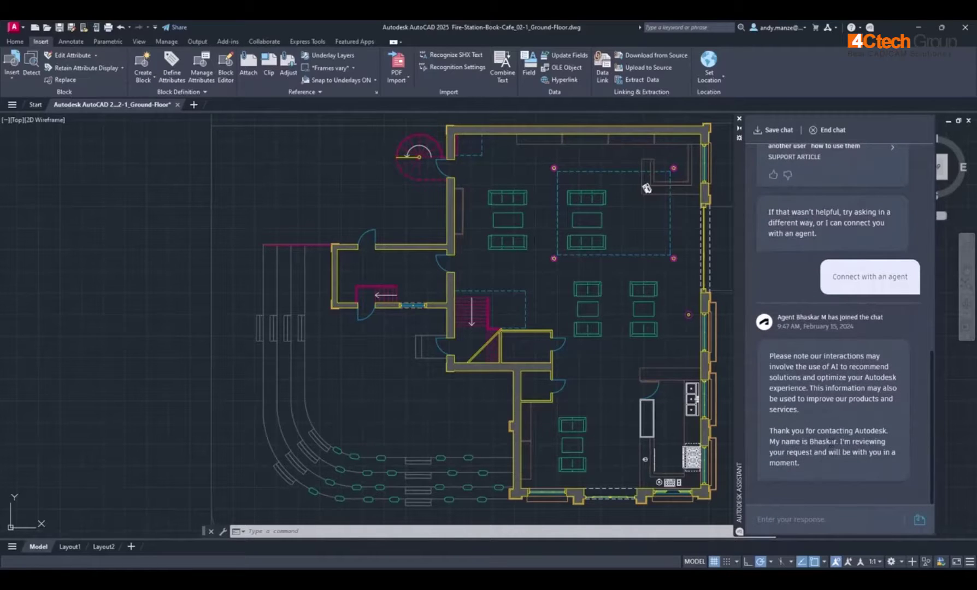
type("Hi")
key("Return")
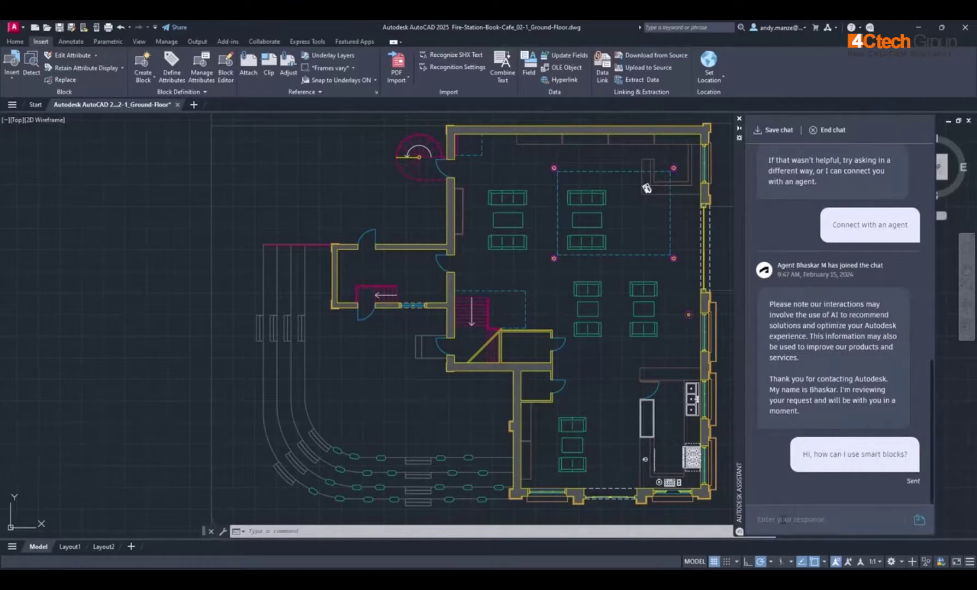
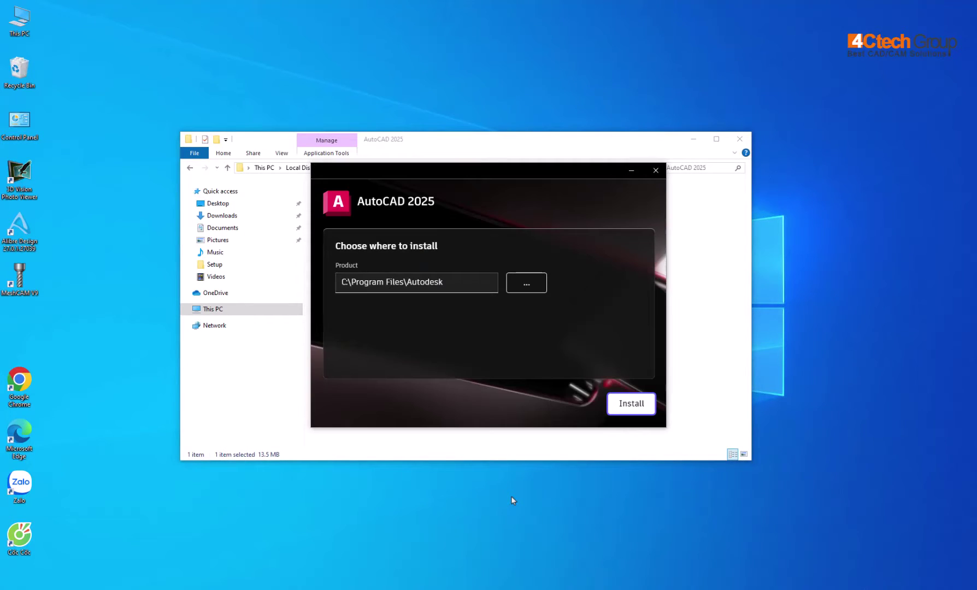
Step: Install AutoCAD 2025 to C:\Program Files\Autodesk, dismiss the restart prompt, and close the installer and Explorer
left_click(624, 410)
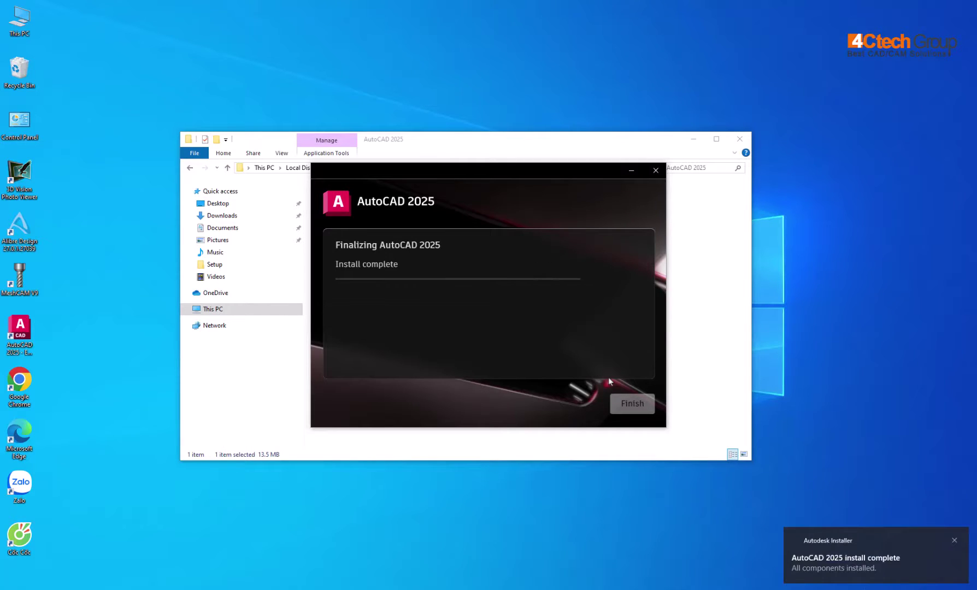
left_click(540, 338)
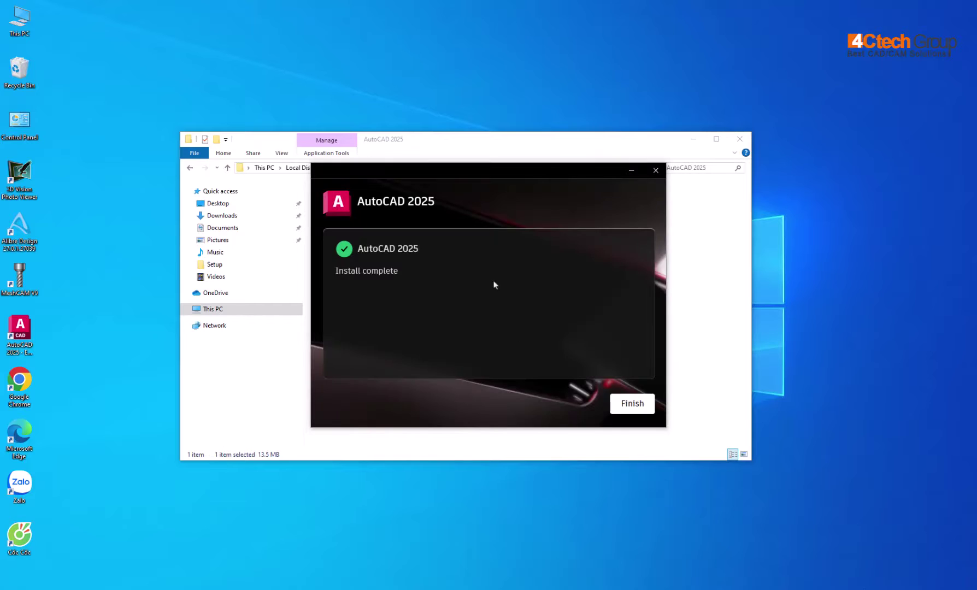
left_click(633, 406)
left_click(740, 139)
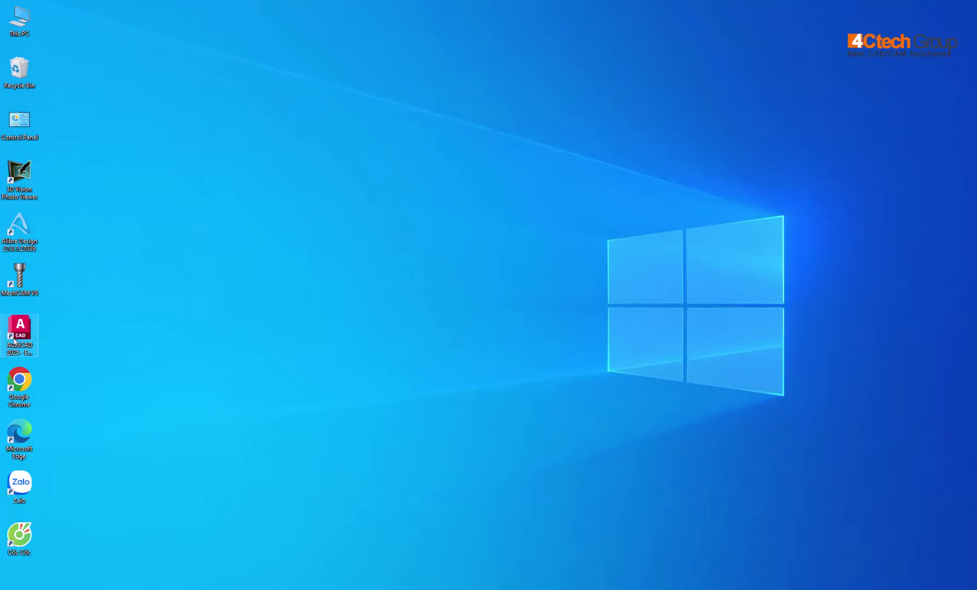
Step: Launch AutoCAD 2025 from the desktop and choose to sign in with an Autodesk ID
double_click(17, 333)
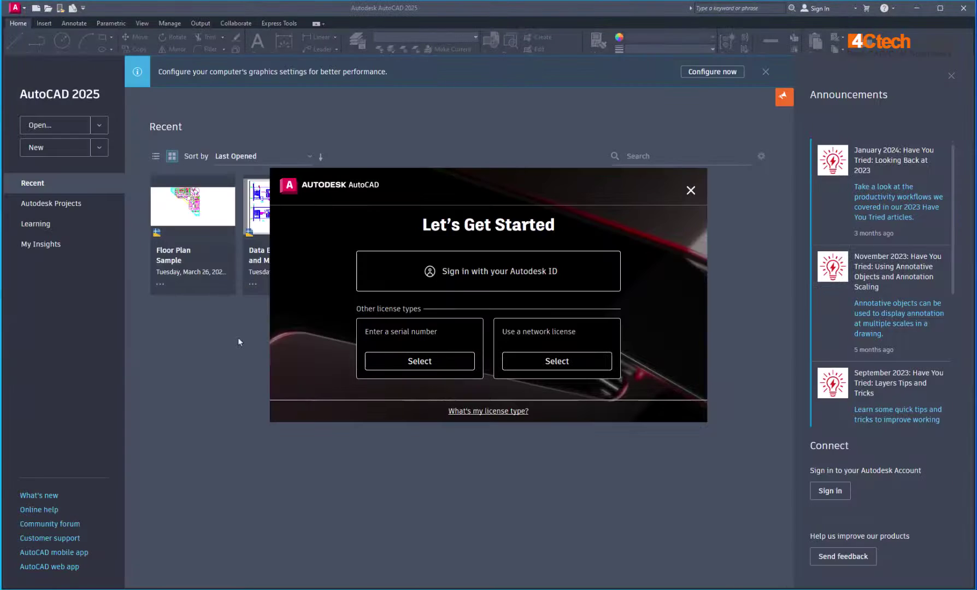
left_click(499, 273)
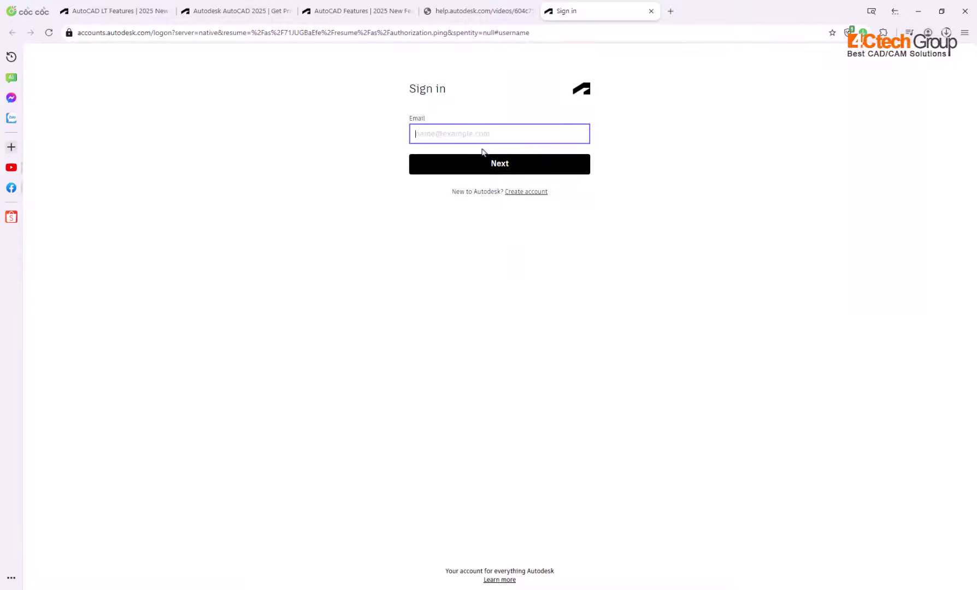
Step: Sign in with the account e-mail and password, then always allow the site to open AutoCAD
left_click(489, 163)
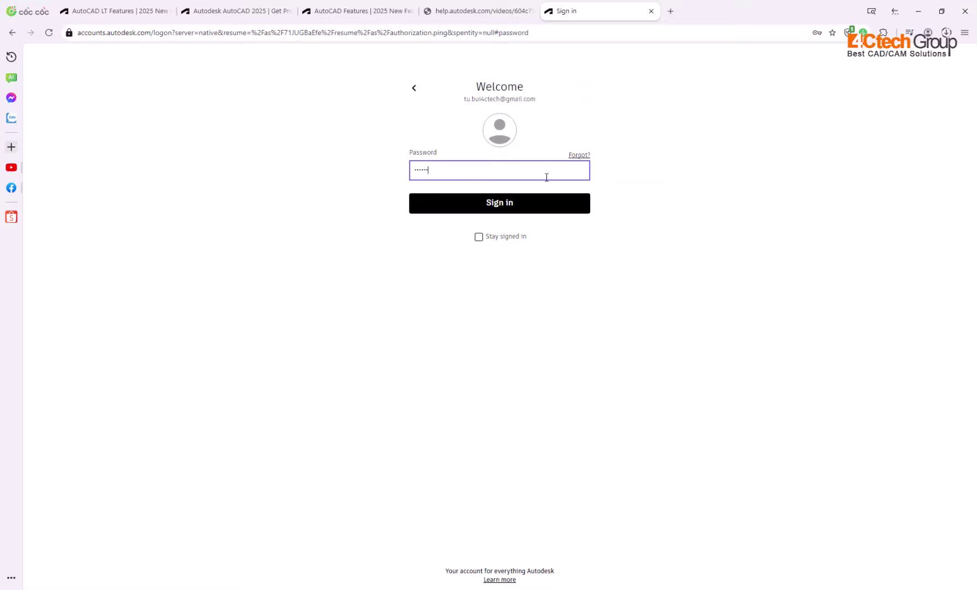
key("Return")
left_click(506, 276)
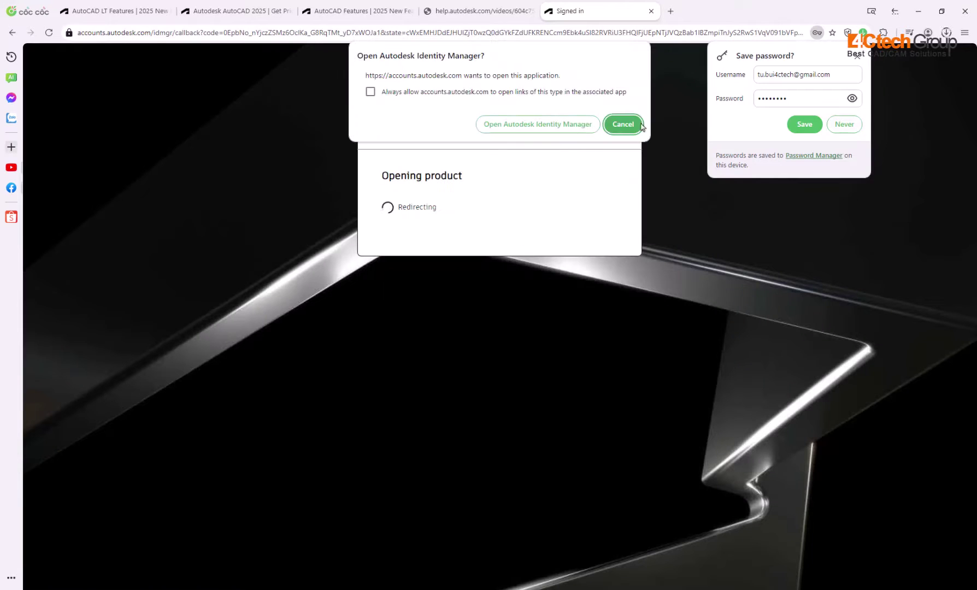
left_click(371, 92)
Step: Hand the sign-in over to AutoCAD and start a new blank Drawing1.dwg
left_click(516, 125)
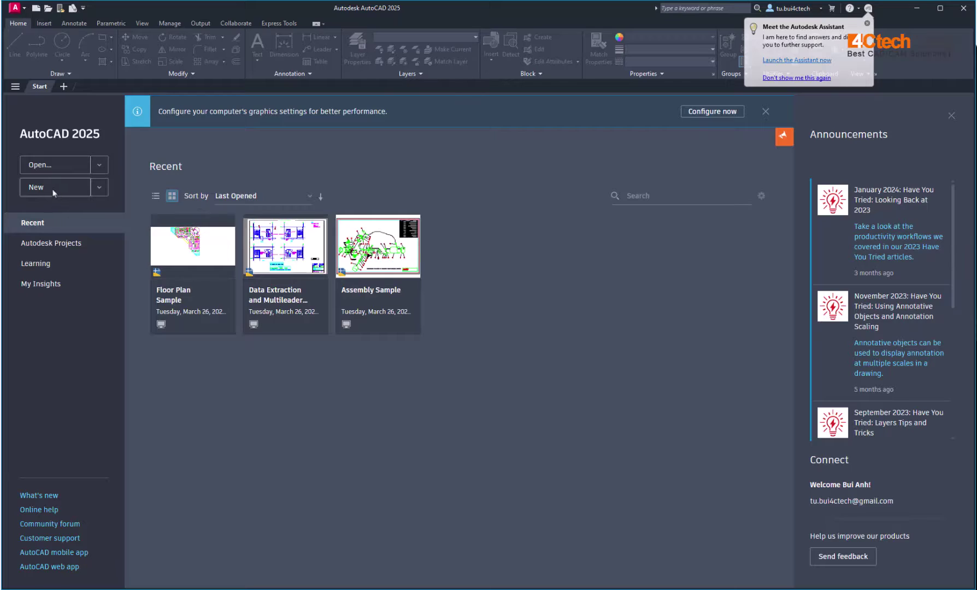
left_click(53, 190)
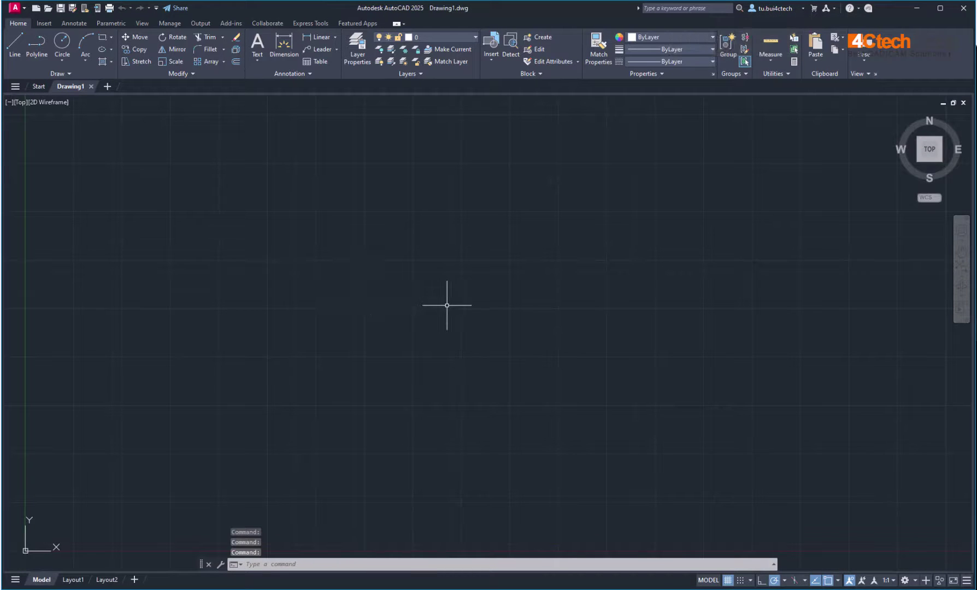
Step: Draw a rectangle with REC from an upper-left corner to a lower-right corner
left_click(553, 333)
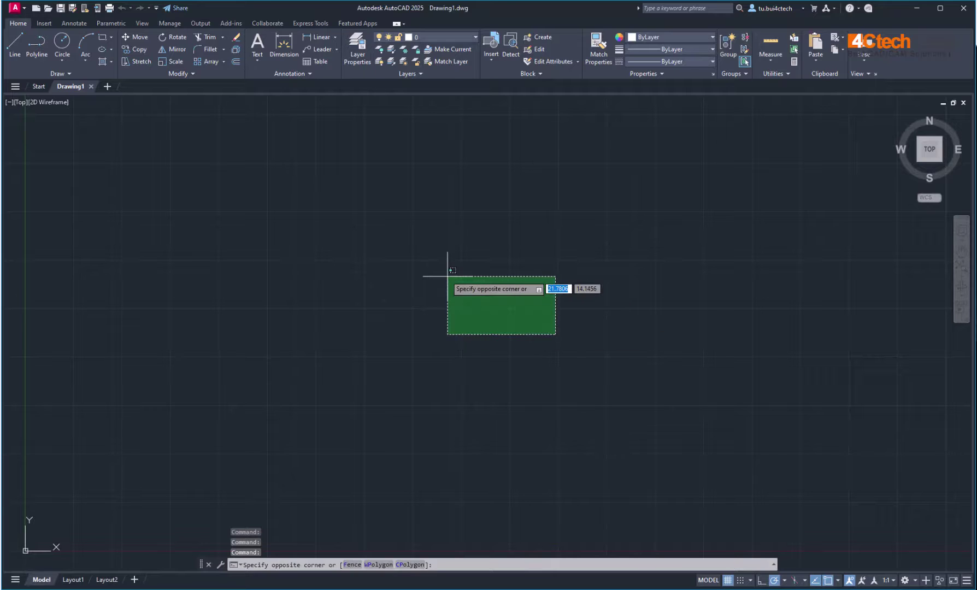
left_click(423, 252)
type("r")
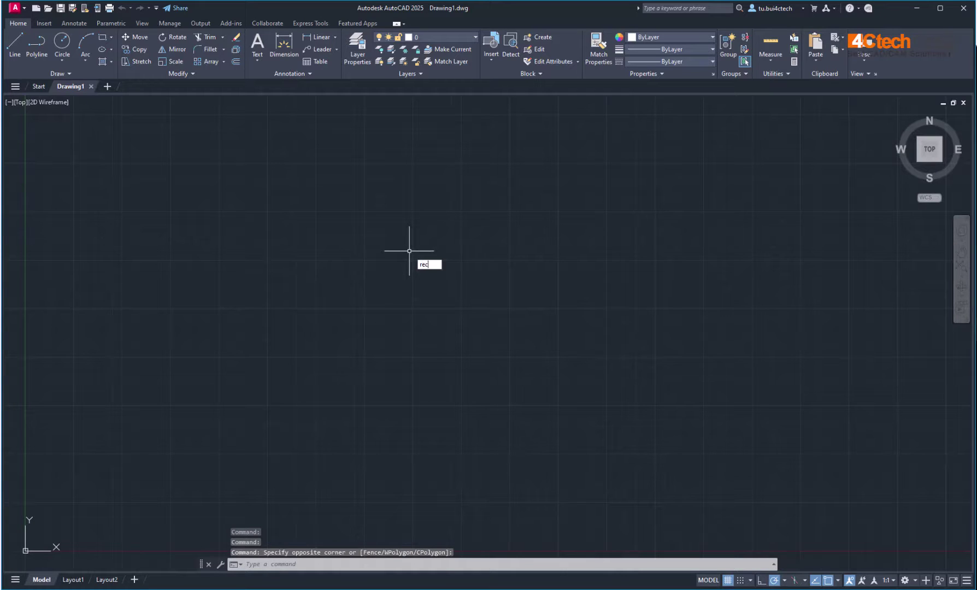
type("ec")
key("Return")
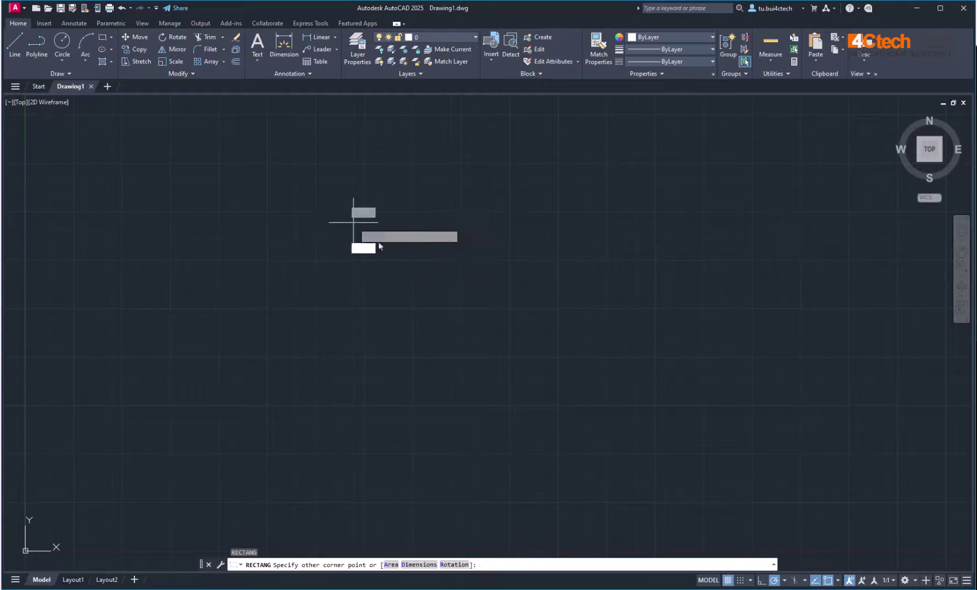
left_click(353, 223)
left_click(648, 374)
Step: Draw a circle centred inside the rectangle, large enough to overlap its top and bottom edges
type("c")
key("Return")
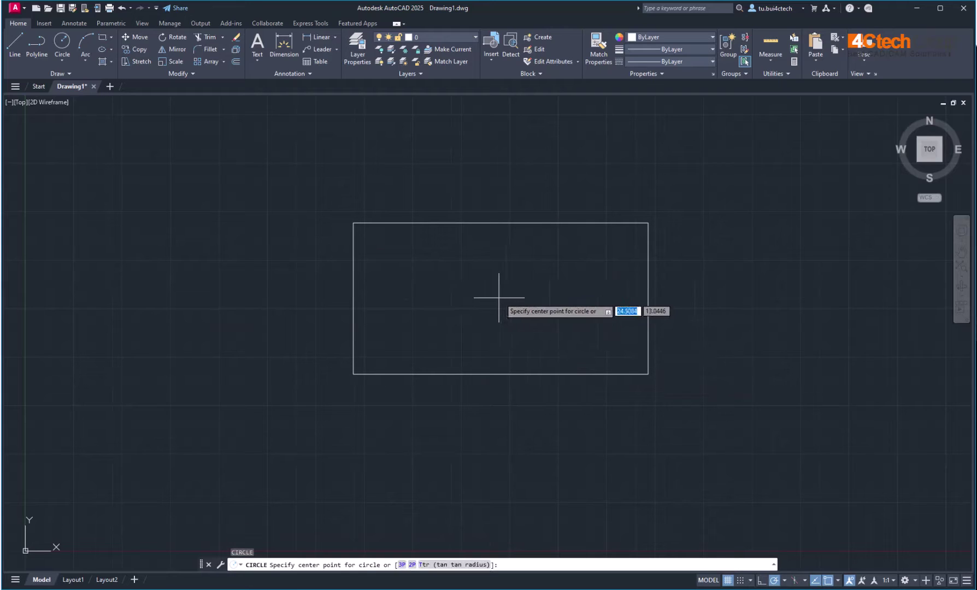
left_click(496, 298)
left_click(544, 208)
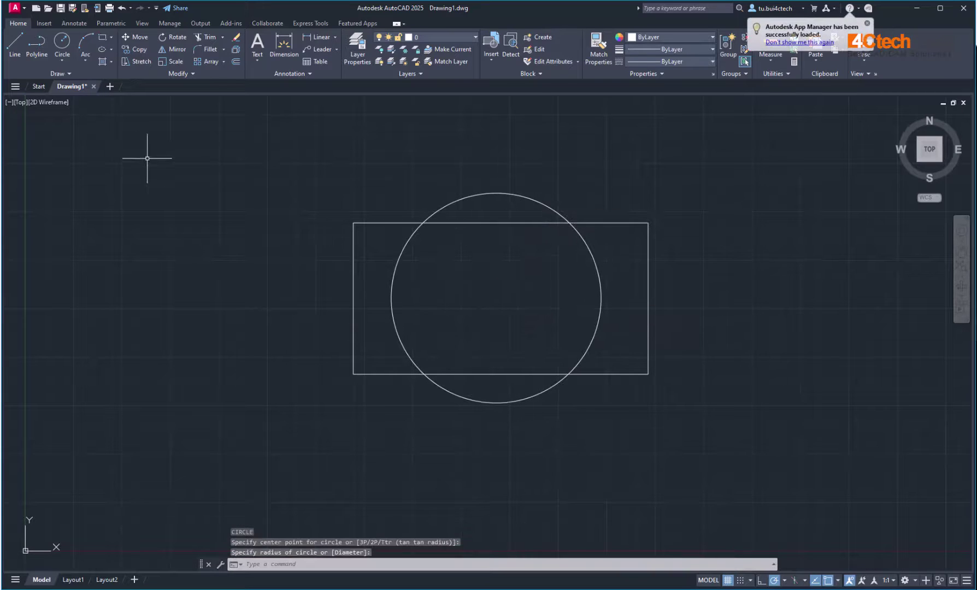
left_click(14, 8)
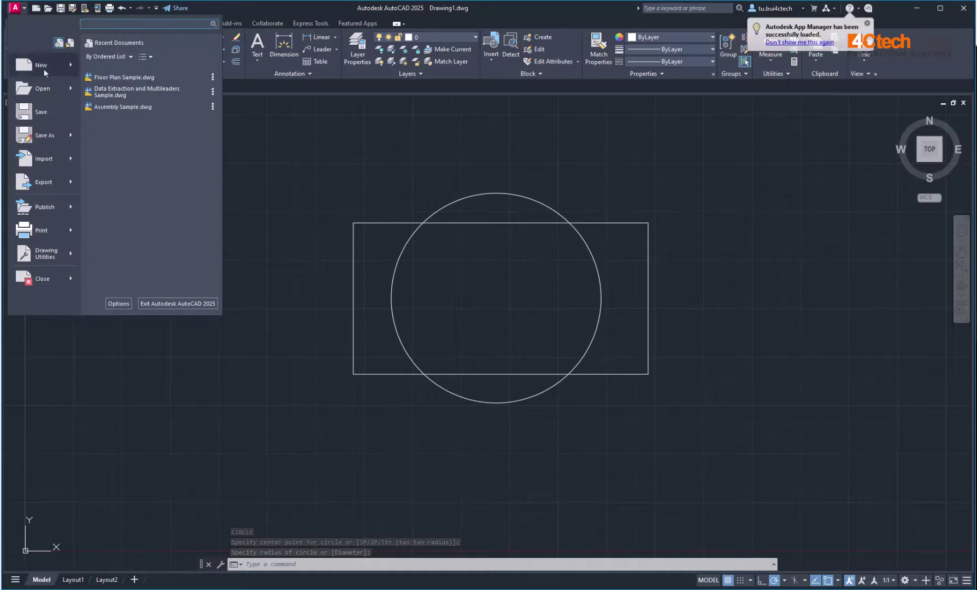
Step: Save the drawing as Drawing1.dwg in Documents, reviewing the available file formats
left_click(41, 111)
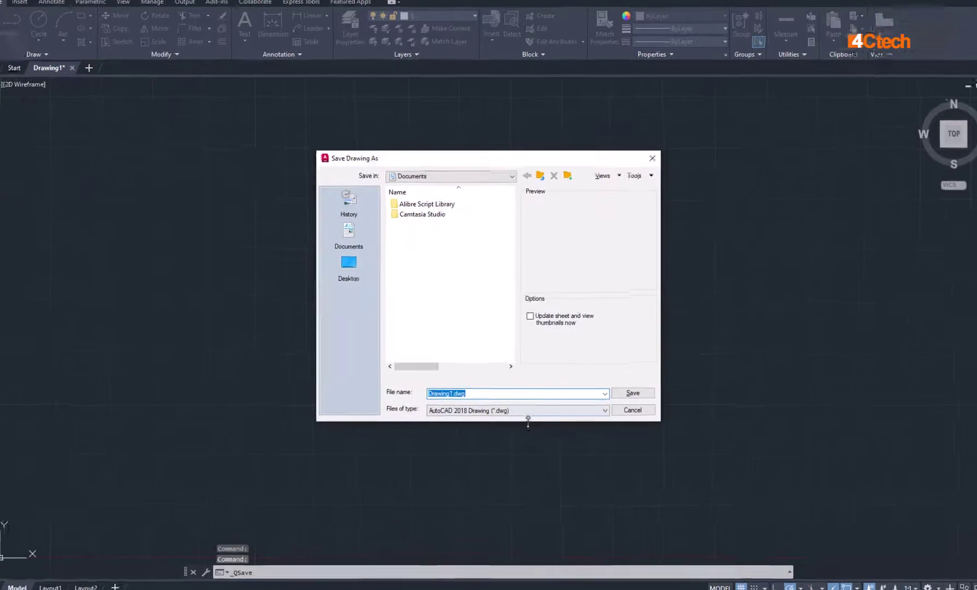
left_click(529, 411)
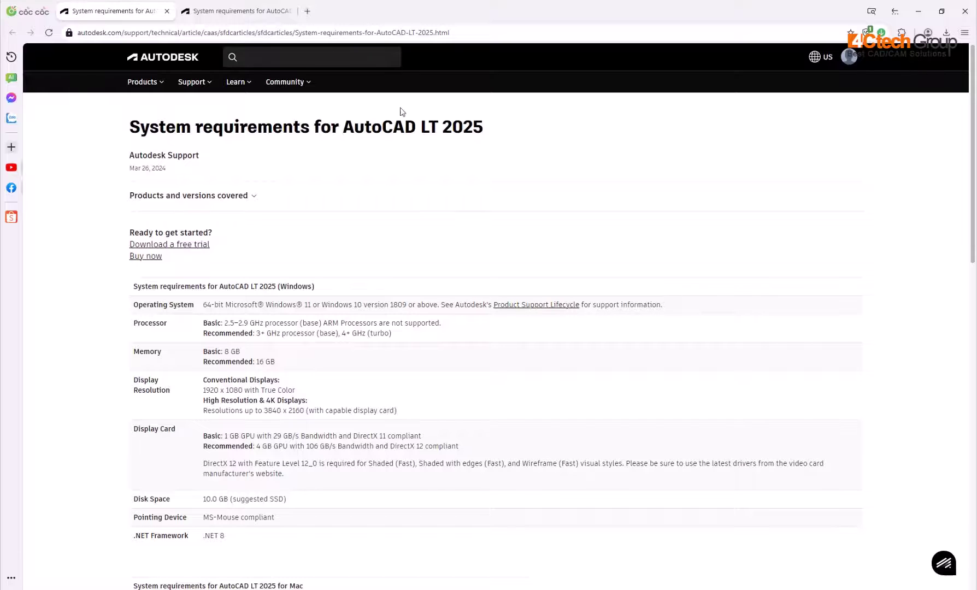
Step: Read through the AutoCAD LT 2025 system requirements, including 8 GB memory and 10.0 GB disk
left_click_drag(344, 125, 485, 136)
left_click(492, 141)
scroll(214, 323, "down", 4)
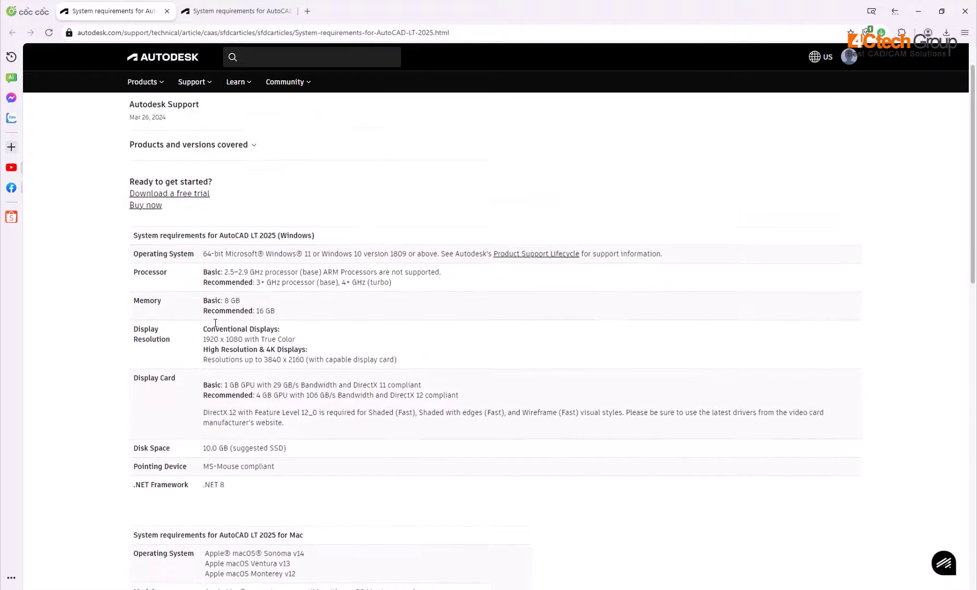
scroll(215, 327, "down", 2)
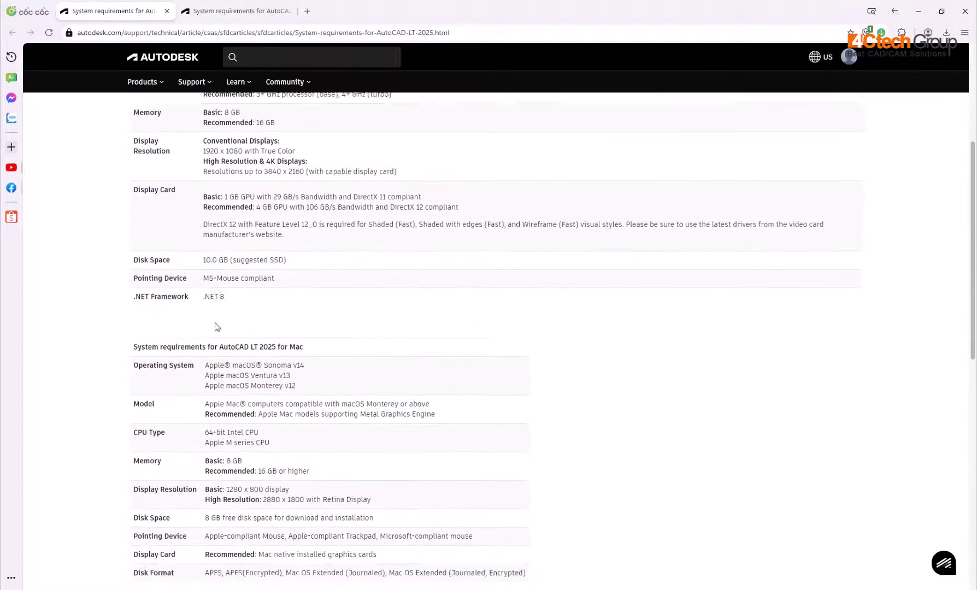
Step: Read the AutoCAD 2025 Specialized Toolsets requirements down to the Map 3D database requirements
left_click(235, 11)
left_click_drag(345, 126, 466, 130)
left_click(411, 275)
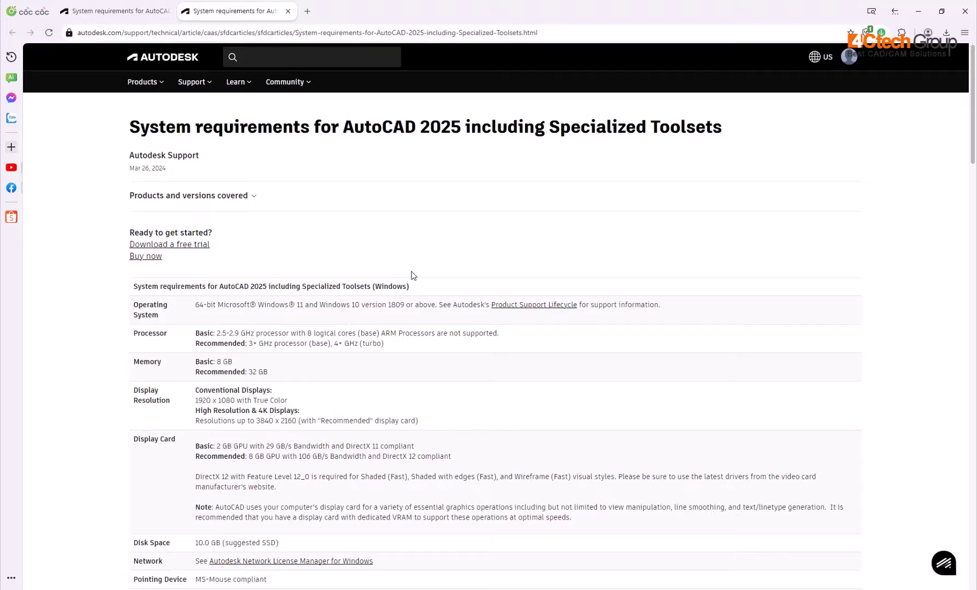
scroll(412, 273, "down", 3)
scroll(412, 271, "down", 5)
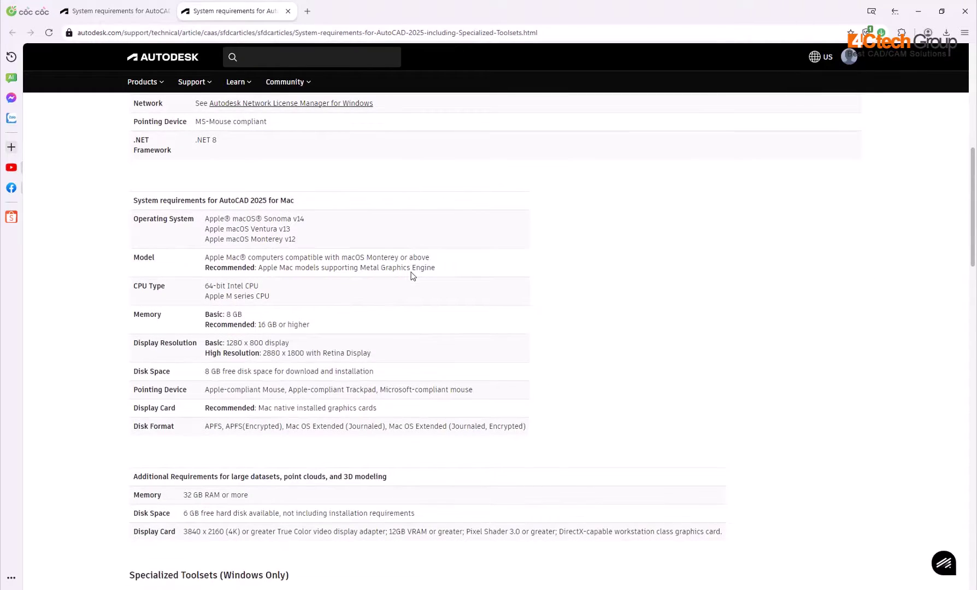
scroll(412, 275, "down", 6)
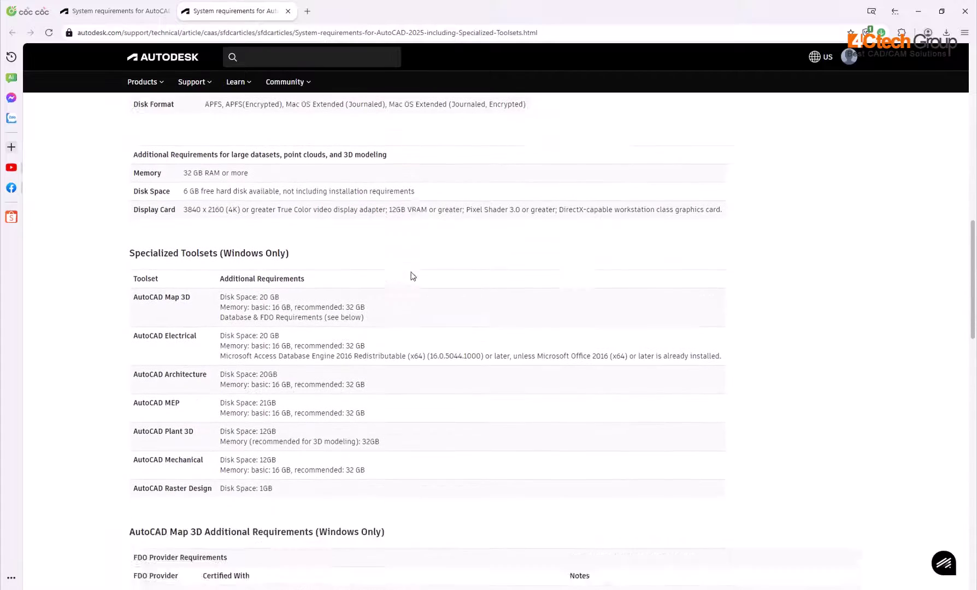
scroll(412, 276, "down", 2)
scroll(412, 271, "down", 10)
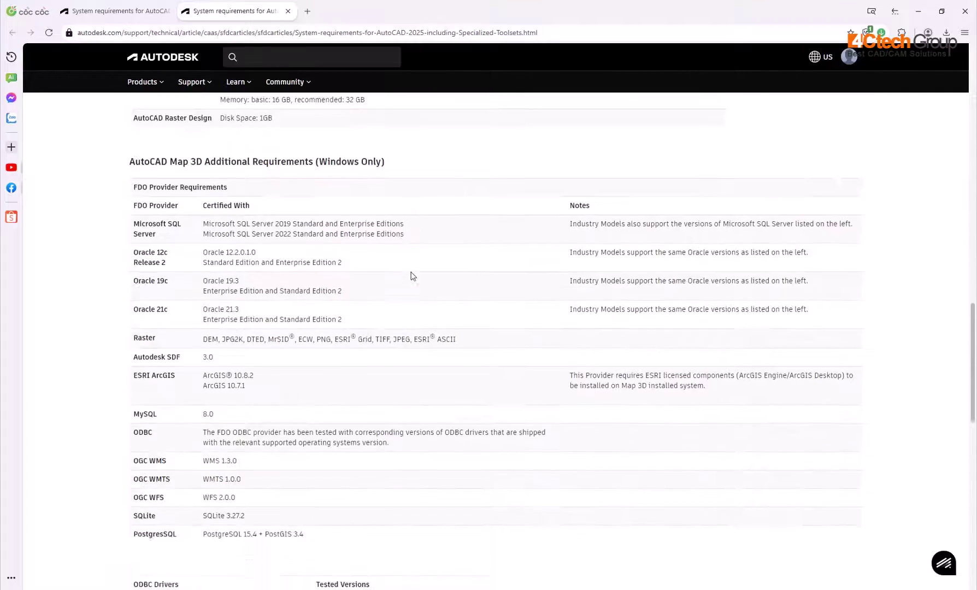